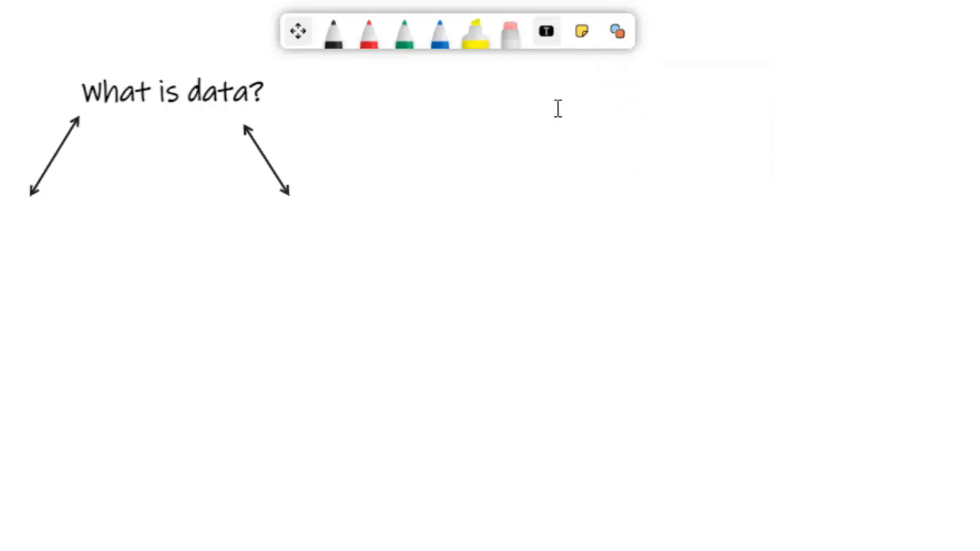
# Add the heading "Information" beside "What is data?" with two double-headed arrows branching out below it.
pyautogui.click(582, 102)
pyautogui.write('I')
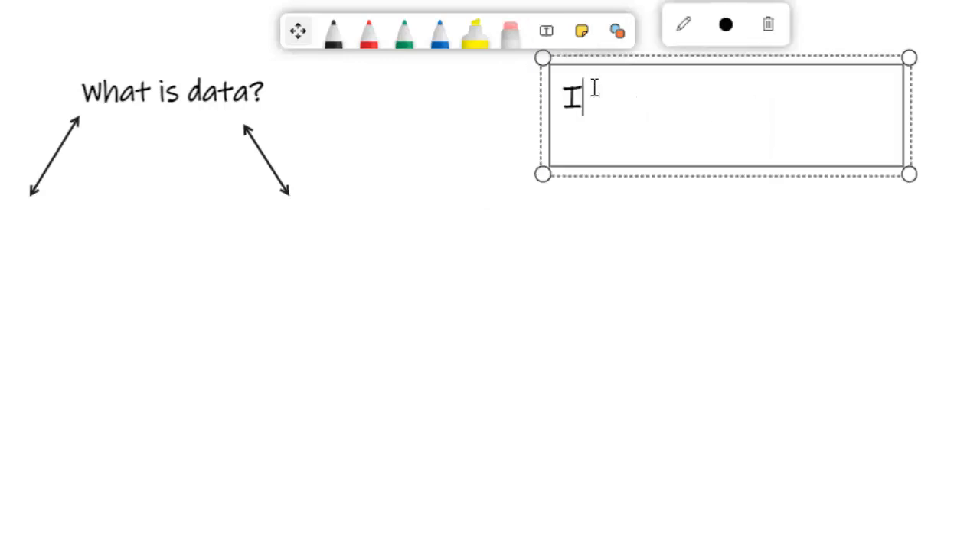
pyautogui.write('nformation')
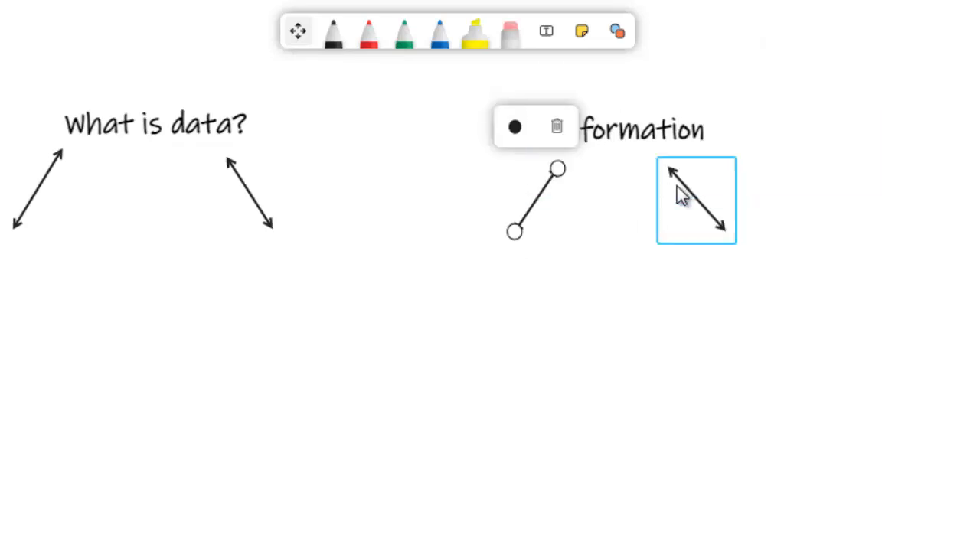
pyautogui.click(693, 299)
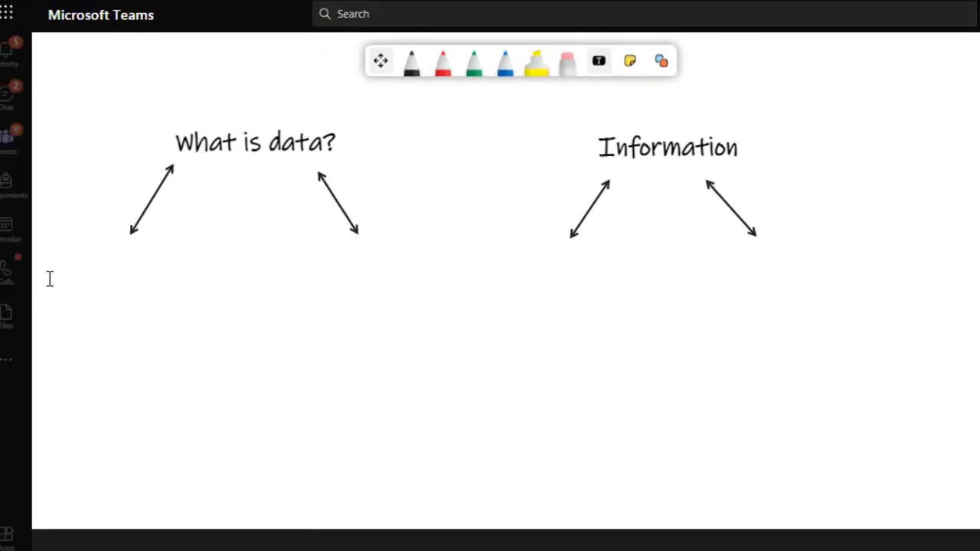
# Add the text "unorganized facts or figures" below the left arrow of "What is data?", shrunk and wrapped onto three lines.
pyautogui.click(79, 307)
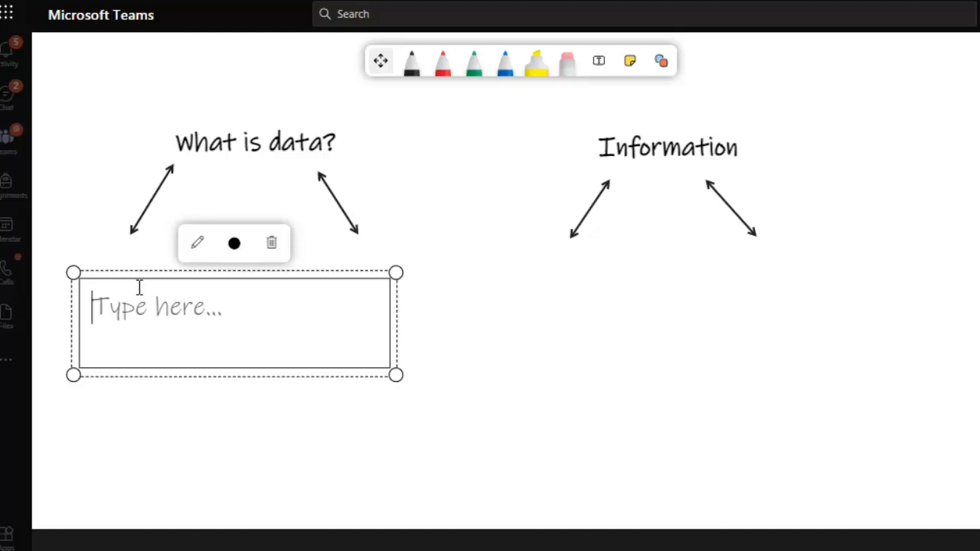
pyautogui.write('unorganized facts or figures')
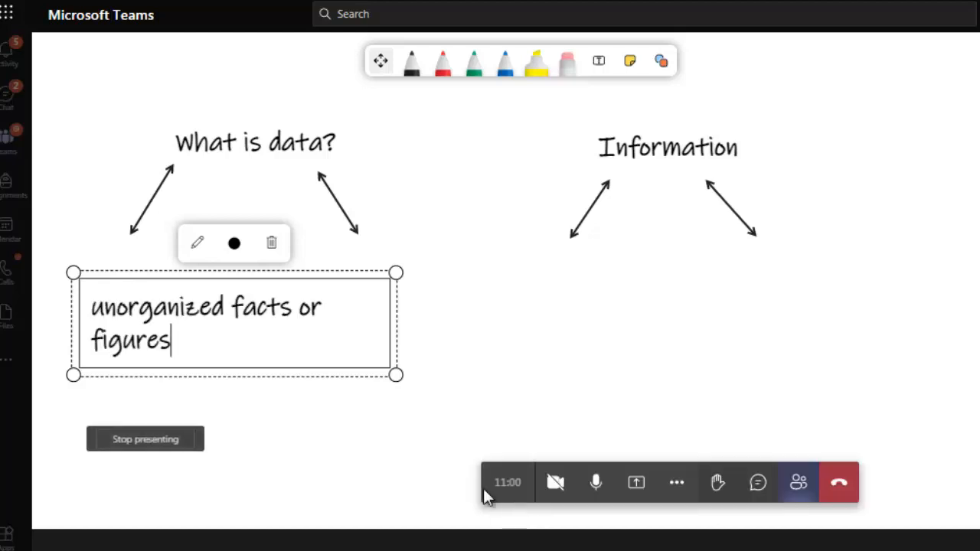
pyautogui.moveTo(397, 378); pyautogui.dragTo(363, 364)
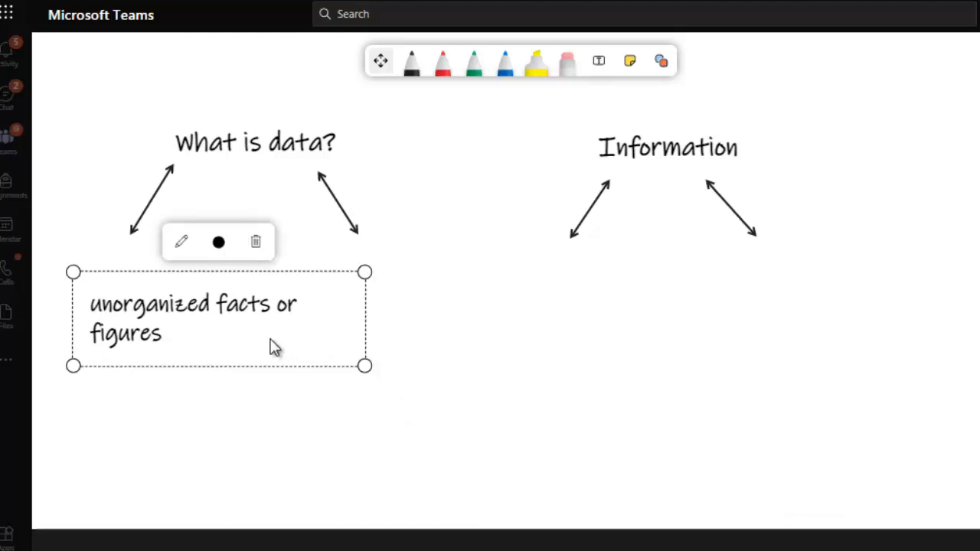
pyautogui.moveTo(260, 335); pyautogui.dragTo(233, 319)
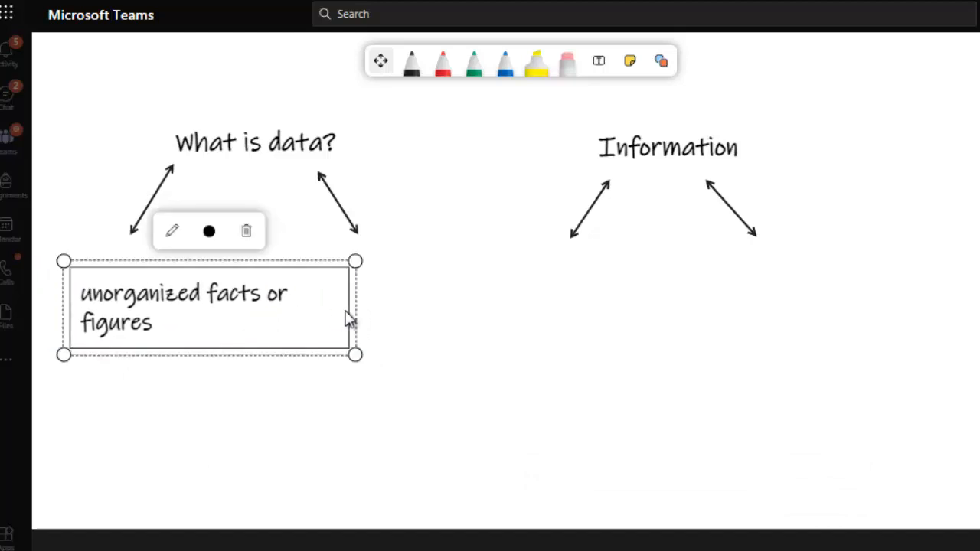
pyautogui.moveTo(356, 305); pyautogui.dragTo(219, 298)
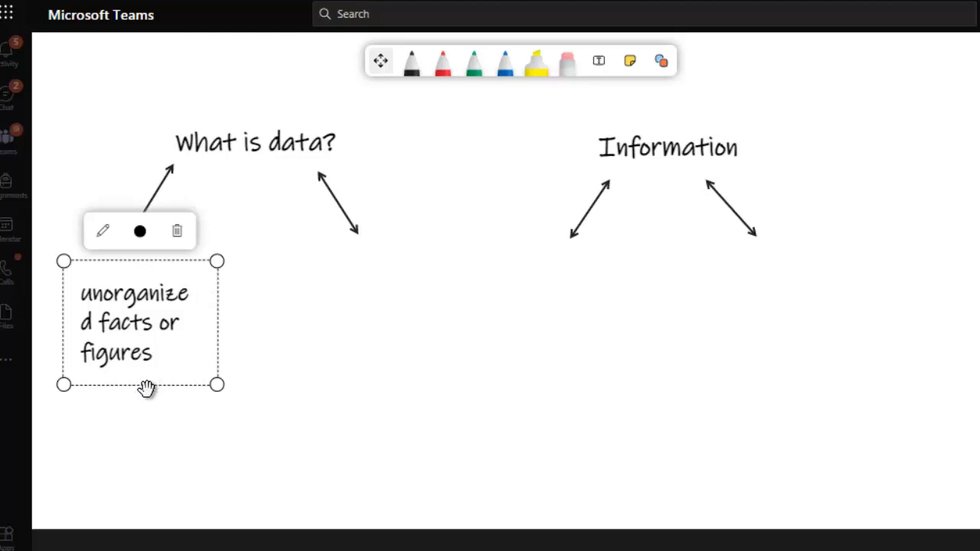
pyautogui.moveTo(64, 385); pyautogui.dragTo(108, 349)
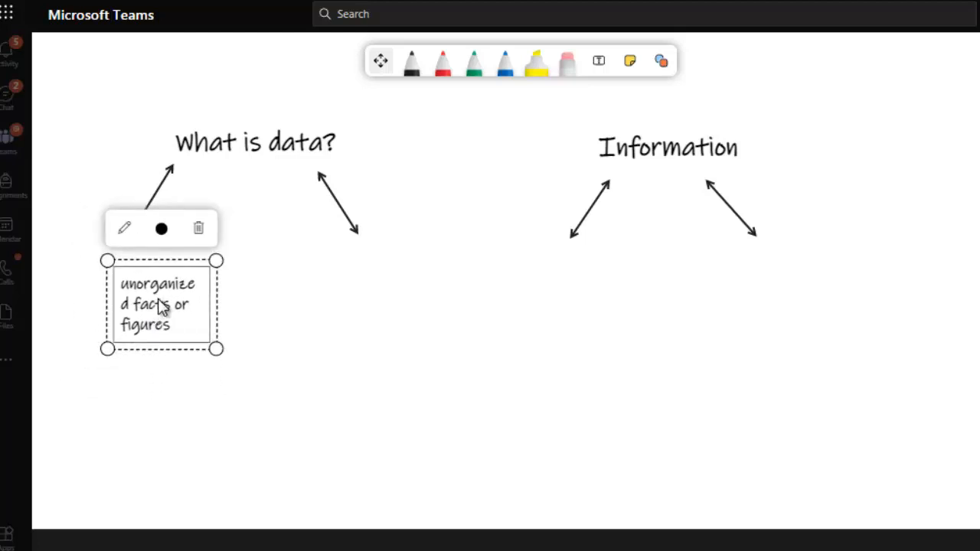
pyautogui.moveTo(160, 306); pyautogui.dragTo(128, 277)
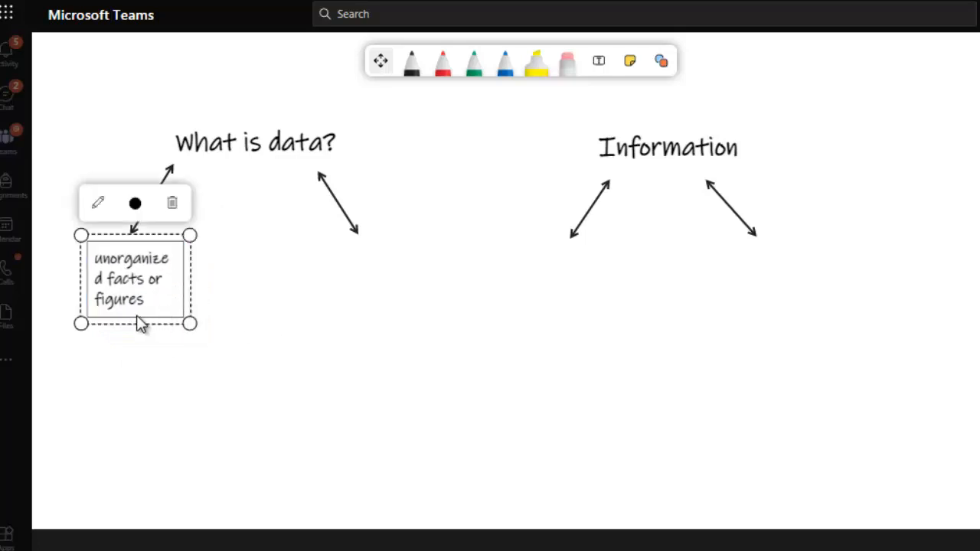
pyautogui.moveTo(193, 273); pyautogui.dragTo(206, 274)
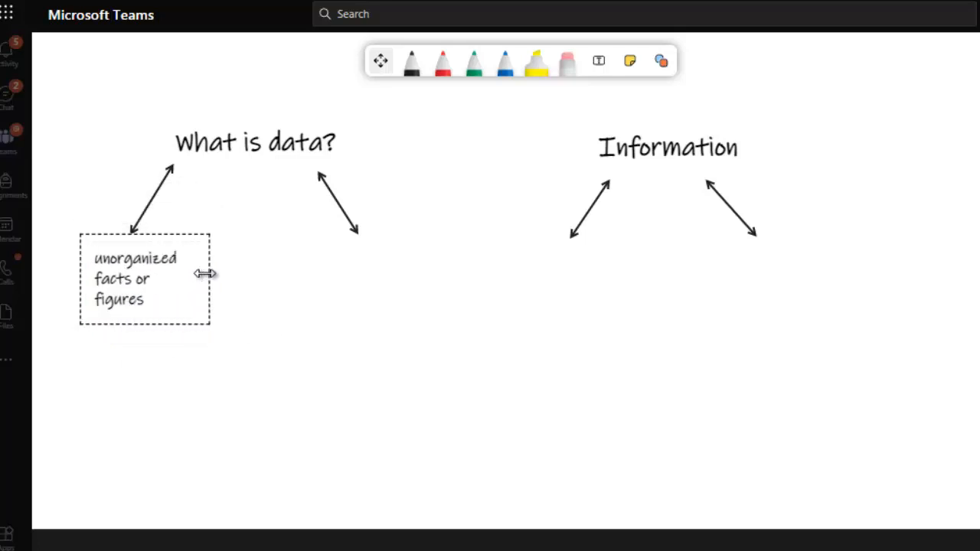
pyautogui.click(515, 246)
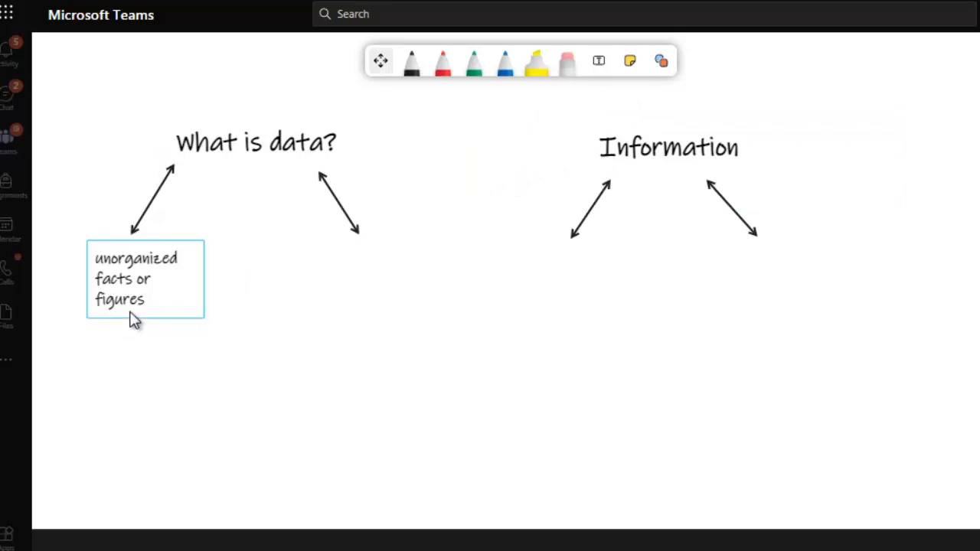
pyautogui.click(598, 61)
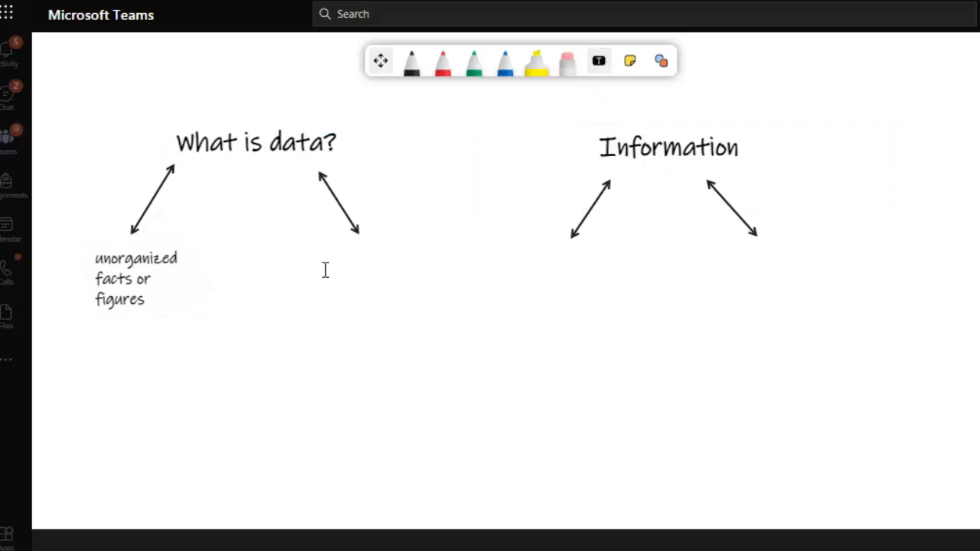
pyautogui.click(378, 297)
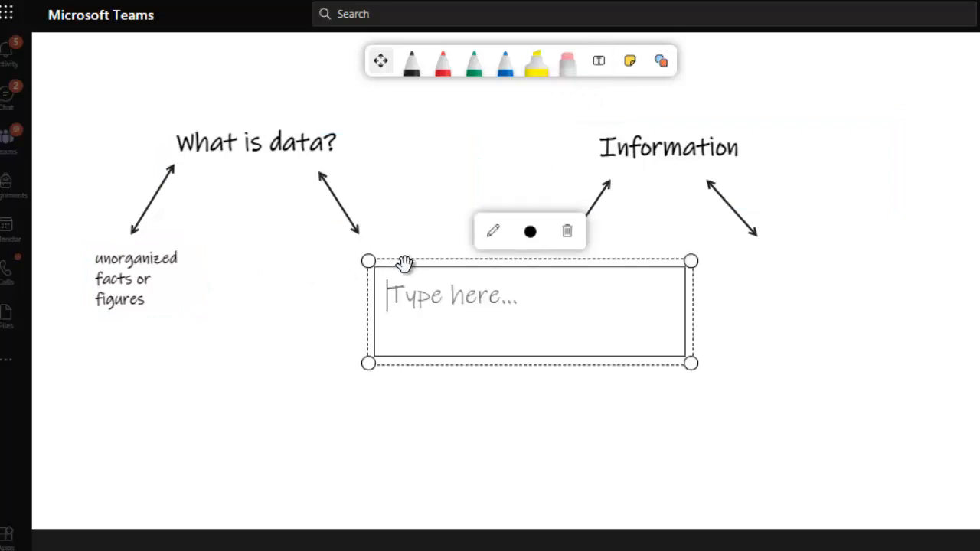
pyautogui.moveTo(403, 263)
pyautogui.mouseDown()
pyautogui.moveTo(329, 266)
pyautogui.moveTo(390, 267)
pyautogui.mouseUp()
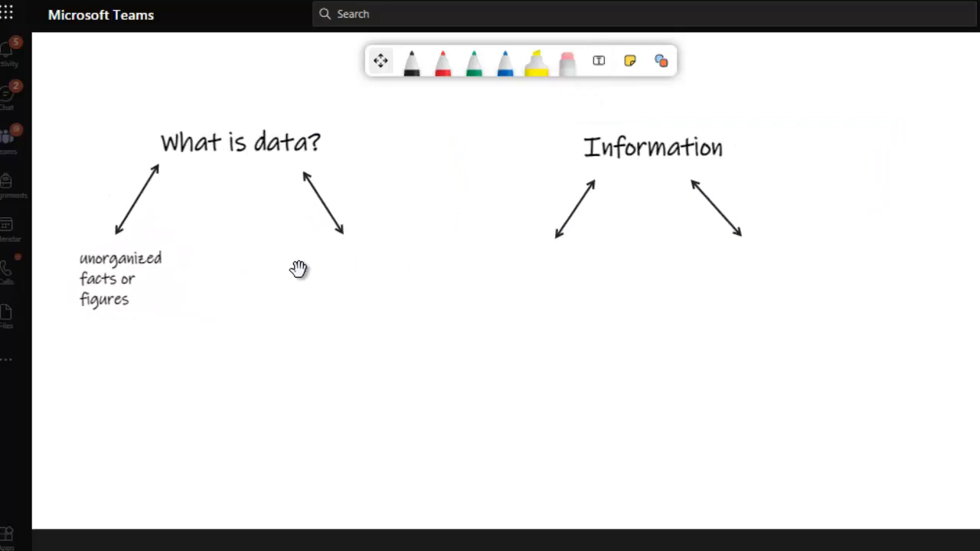
# Add the text "For Example" below the right arrow of "What is data?" with a double-headed arrow sloping down to its left.
pyautogui.click(599, 61)
pyautogui.click(265, 281)
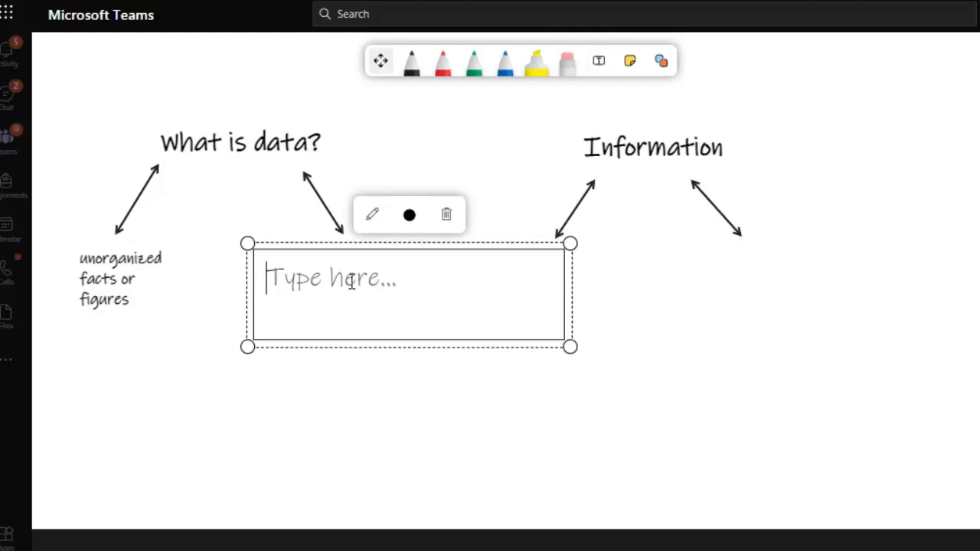
pyautogui.write('Fo')
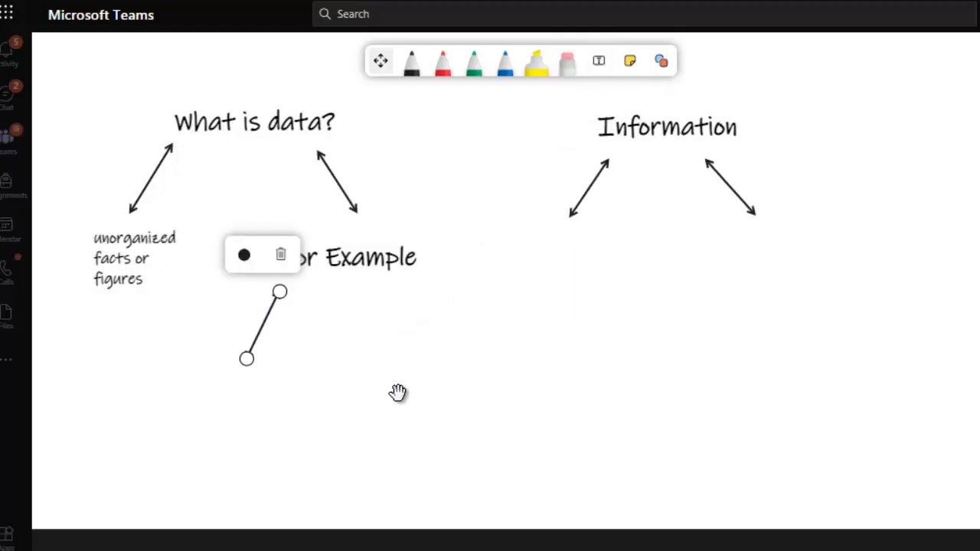
pyautogui.moveTo(515, 386); pyautogui.dragTo(464, 393)
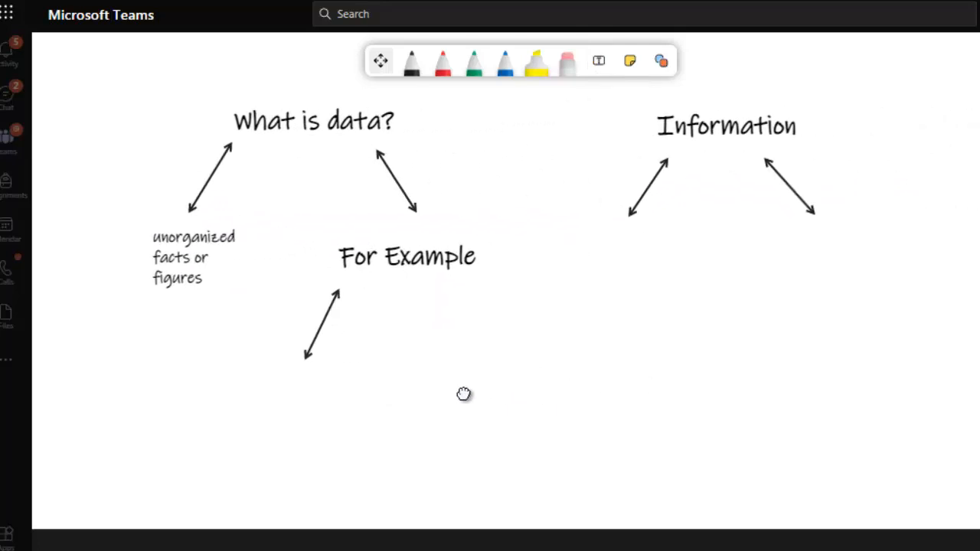
pyautogui.moveTo(542, 336); pyautogui.dragTo(115, 335)
pyautogui.moveTo(636, 320); pyautogui.dragTo(295, 323)
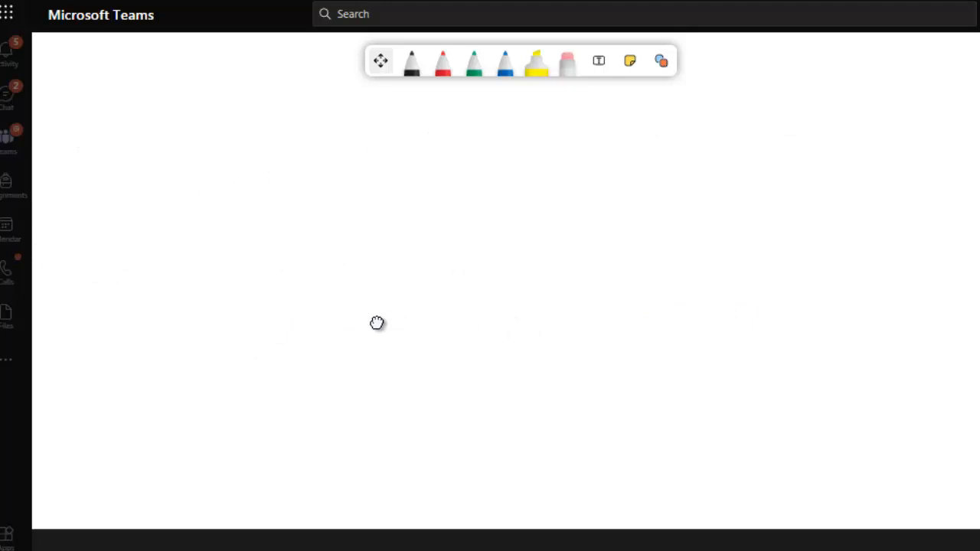
pyautogui.moveTo(376, 323); pyautogui.dragTo(976, 314)
pyautogui.moveTo(545, 353); pyautogui.dragTo(768, 345)
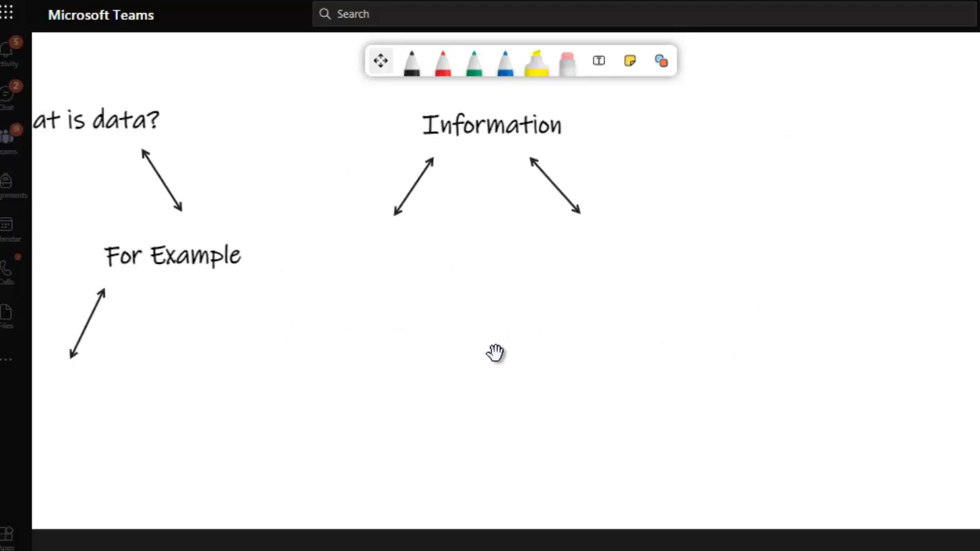
pyautogui.moveTo(497, 352); pyautogui.dragTo(469, 392)
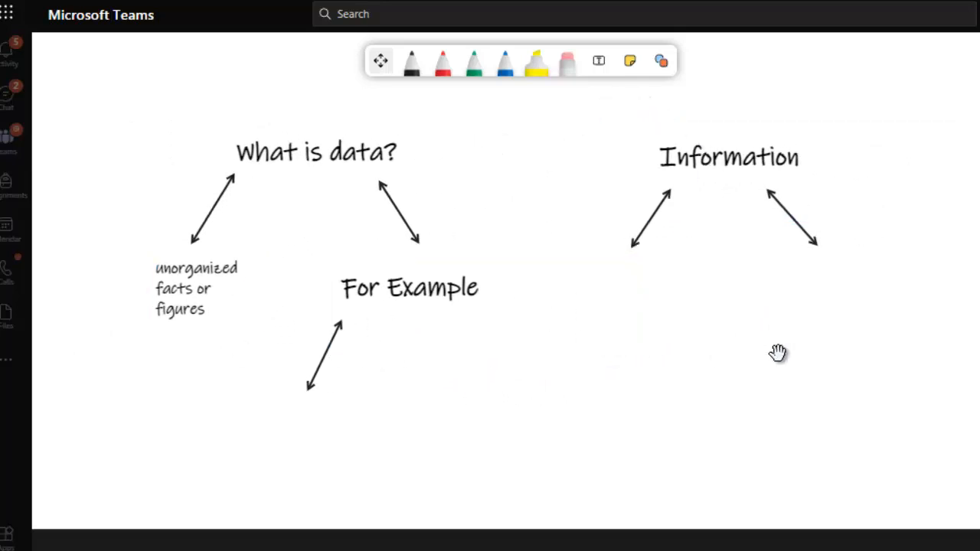
pyautogui.moveTo(730, 376); pyautogui.dragTo(274, 369)
pyautogui.moveTo(643, 344); pyautogui.dragTo(433, 343)
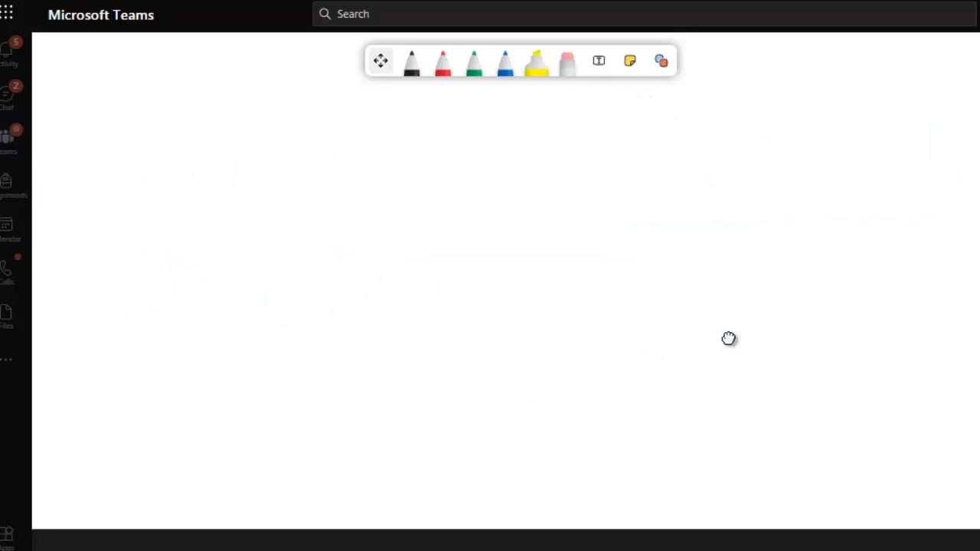
pyautogui.moveTo(321, 359); pyautogui.dragTo(510, 363)
pyautogui.moveTo(226, 363); pyautogui.dragTo(512, 363)
pyautogui.moveTo(366, 364); pyautogui.dragTo(605, 368)
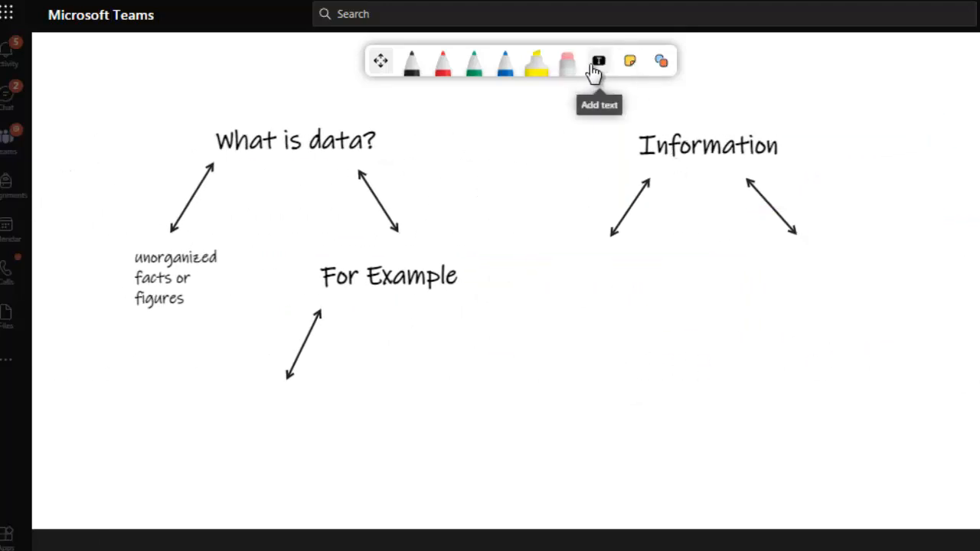
# Draw a second double-headed arrow below "For Example", sloping down to the right and about as long as the left one.
pyautogui.click(662, 65)
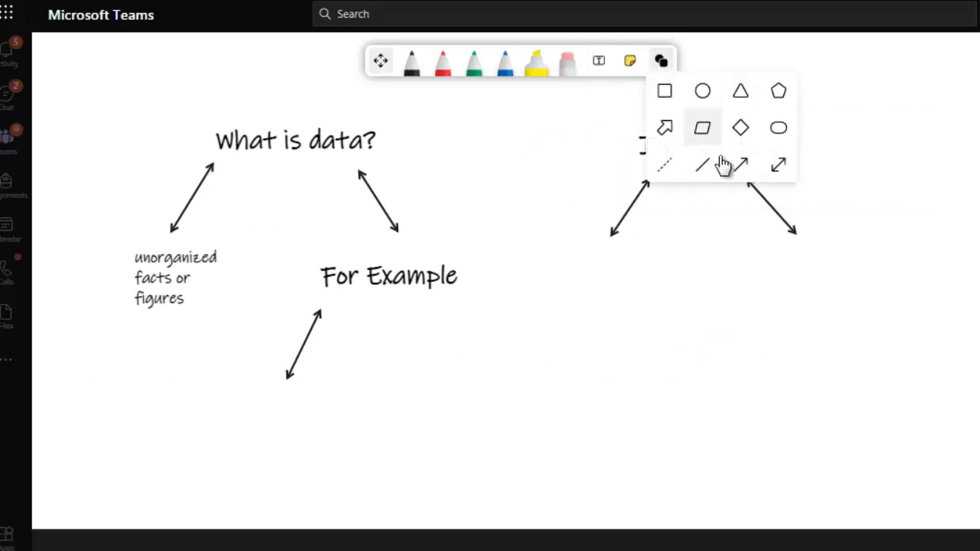
pyautogui.click(776, 170)
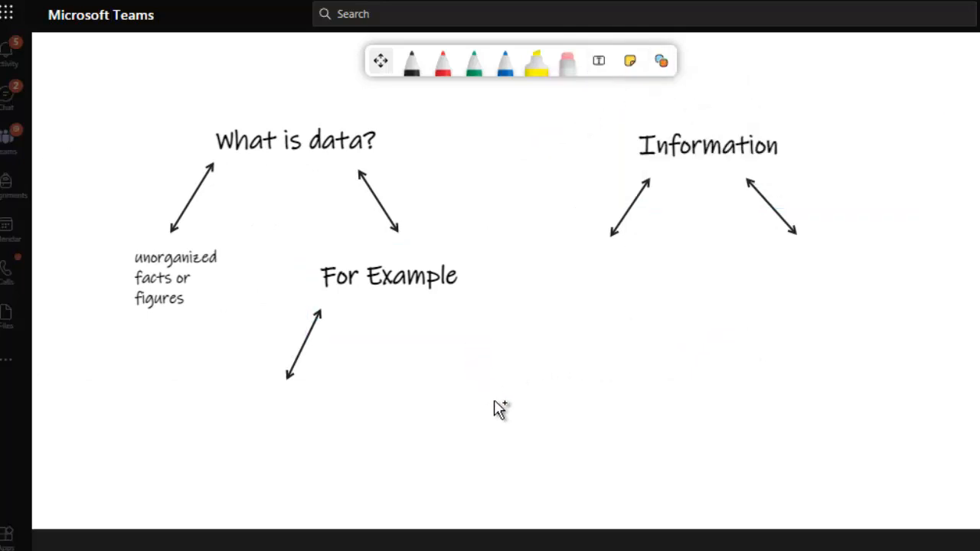
pyautogui.moveTo(472, 421); pyautogui.dragTo(437, 311)
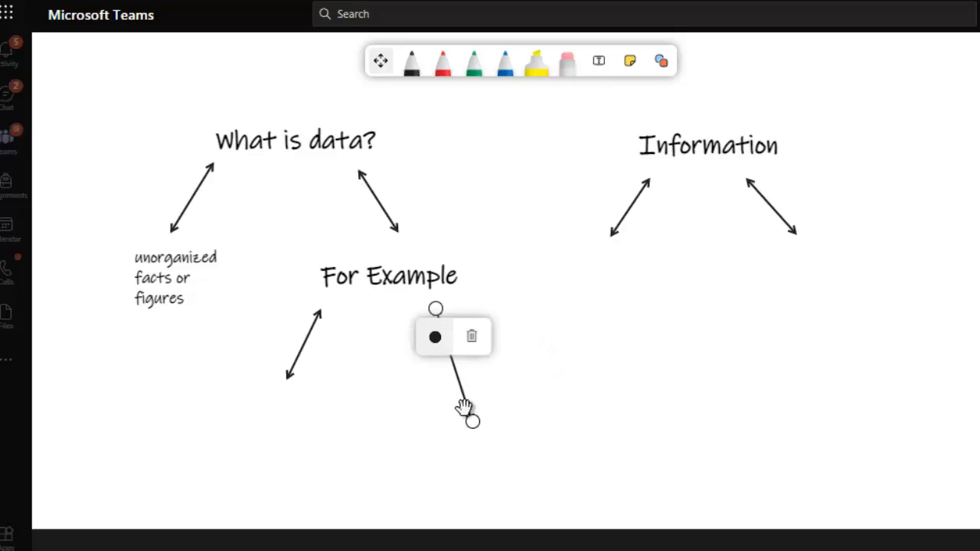
pyautogui.moveTo(470, 424); pyautogui.dragTo(478, 375)
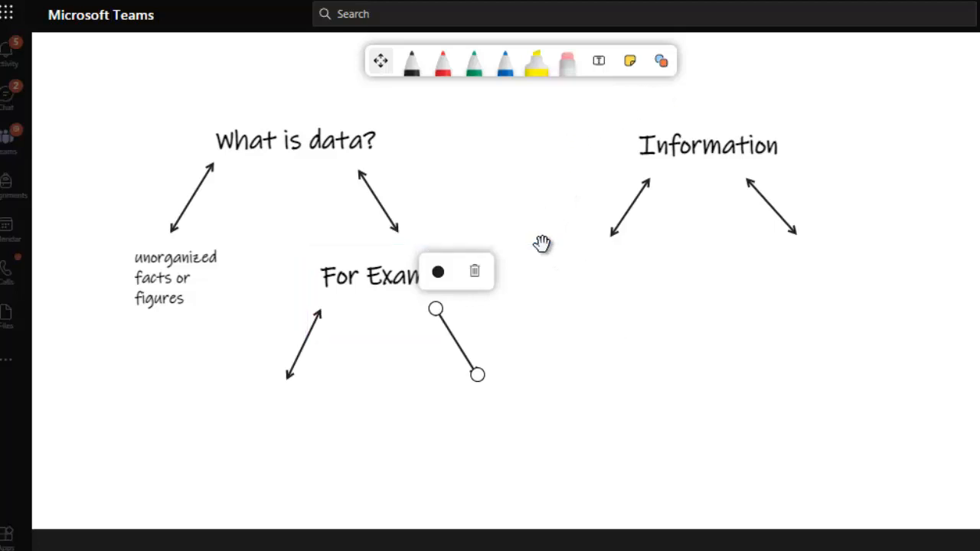
# Add the label "age" below the left arrow of "For Example" and the label "Rollno" below its right arrow.
pyautogui.click(601, 63)
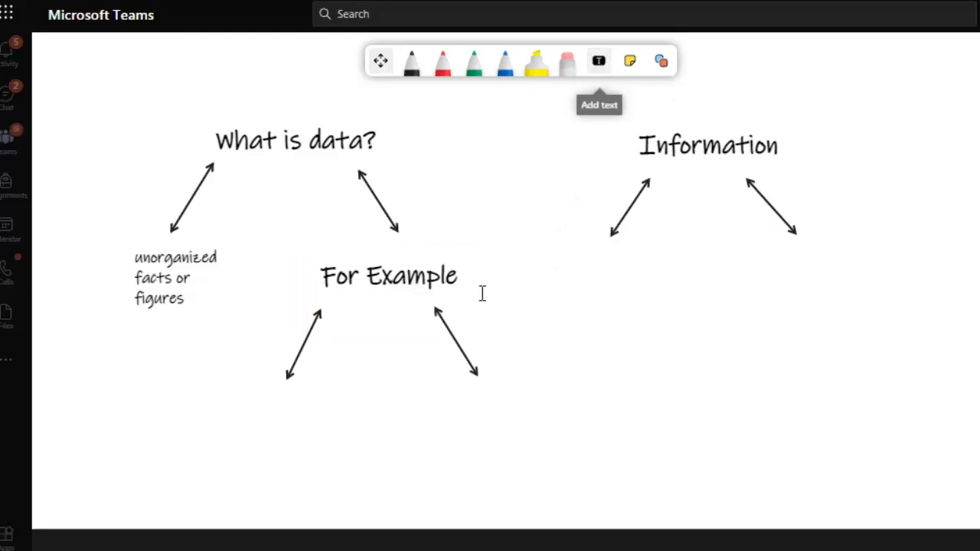
pyautogui.click(263, 442)
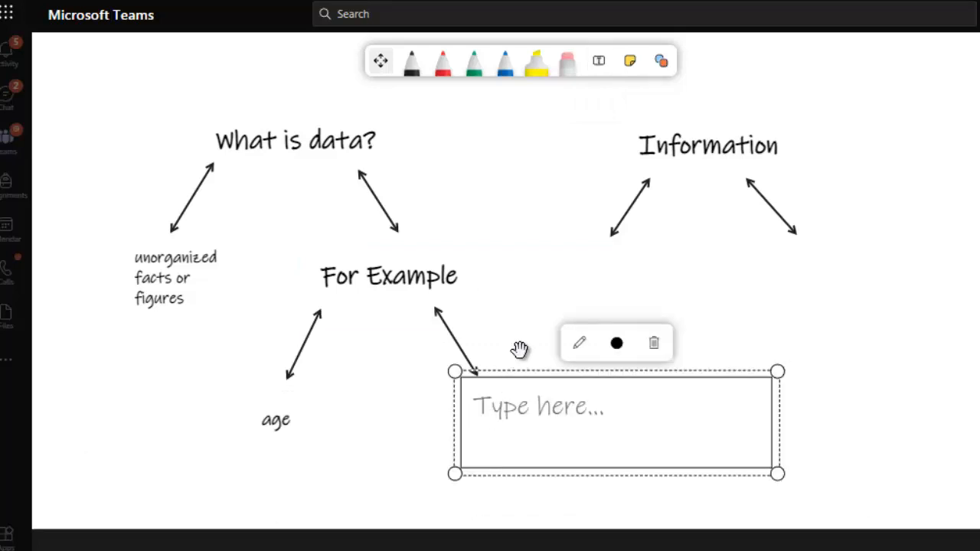
pyautogui.write('Rollno')
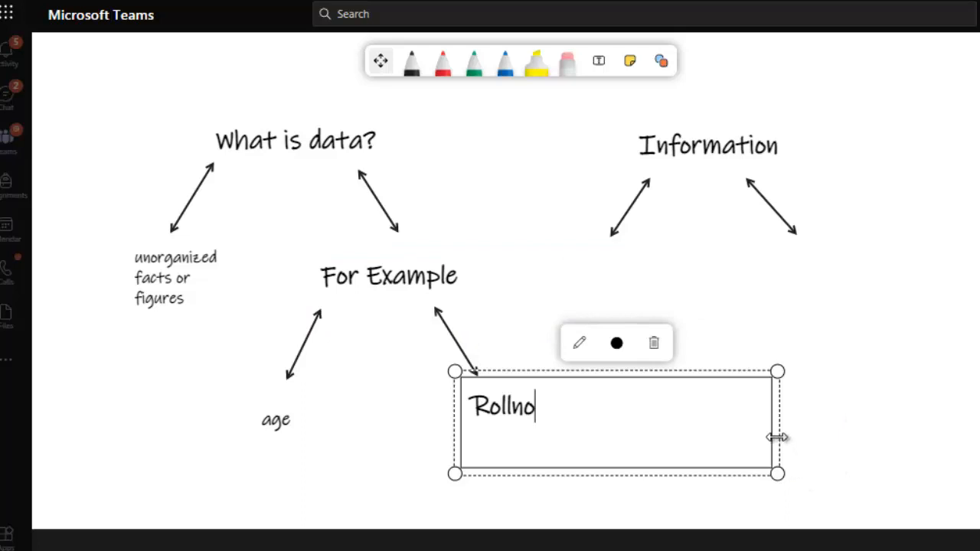
pyautogui.moveTo(764, 434); pyautogui.dragTo(590, 424)
pyautogui.click(737, 411)
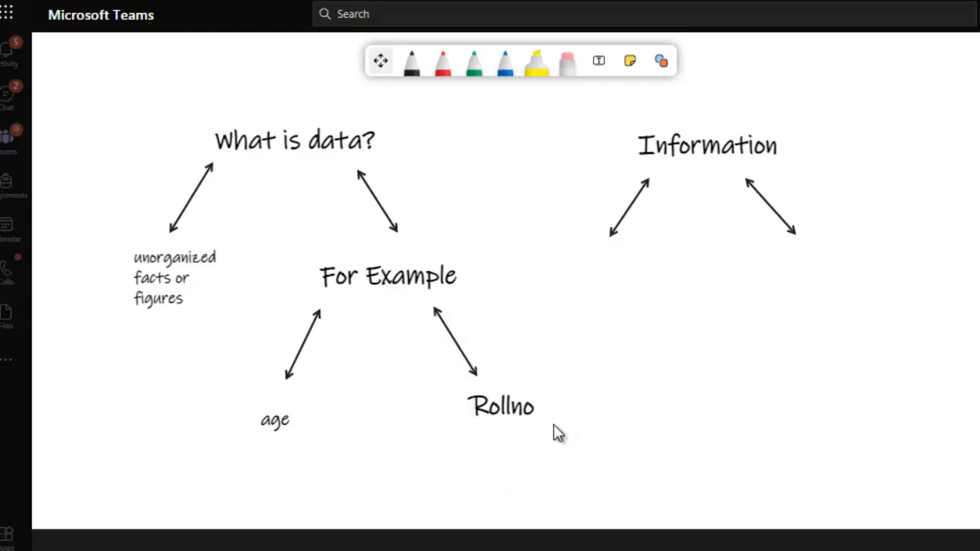
# Shrink the "Rollno" label and place it directly under the tip of the right arrow.
pyautogui.click(512, 417)
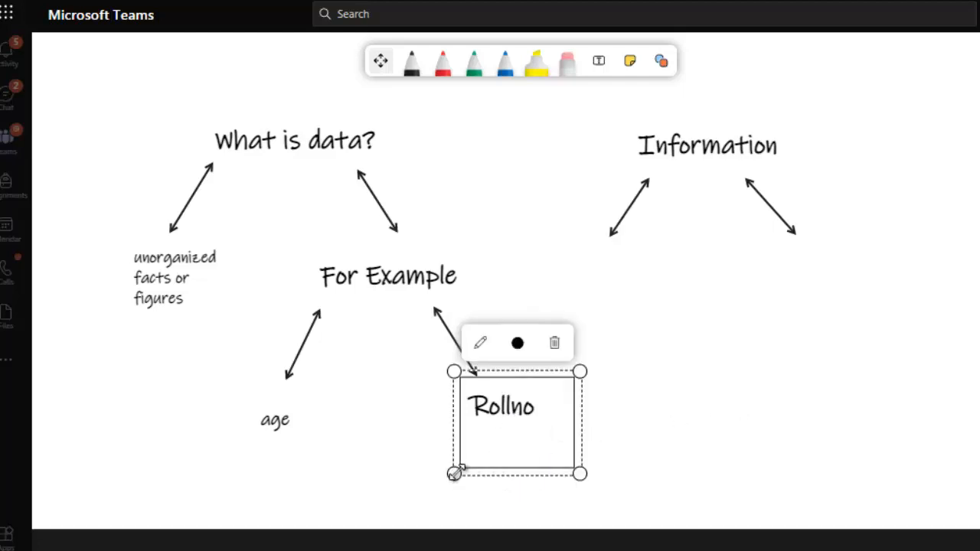
pyautogui.moveTo(455, 473); pyautogui.dragTo(510, 429)
pyautogui.moveTo(533, 396); pyautogui.dragTo(500, 411)
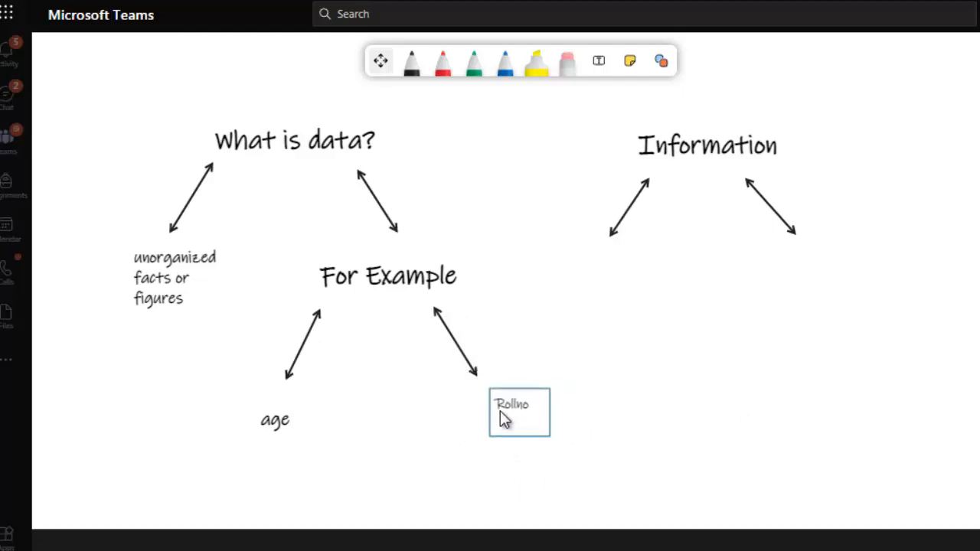
pyautogui.click(478, 420)
pyautogui.click(621, 418)
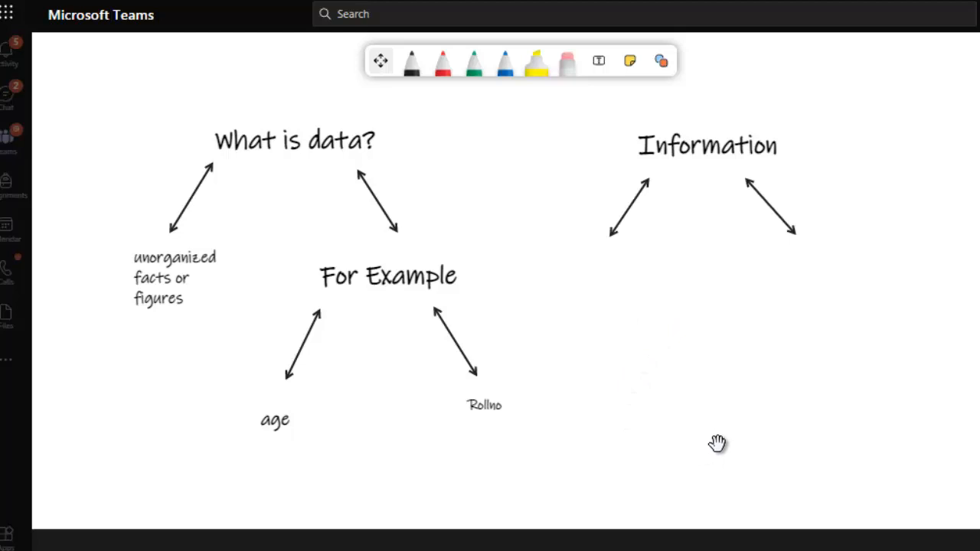
# Draw a double-headed arrow straight down from "For Example" between the two existing arrows and label its lower end "password".
pyautogui.click(660, 63)
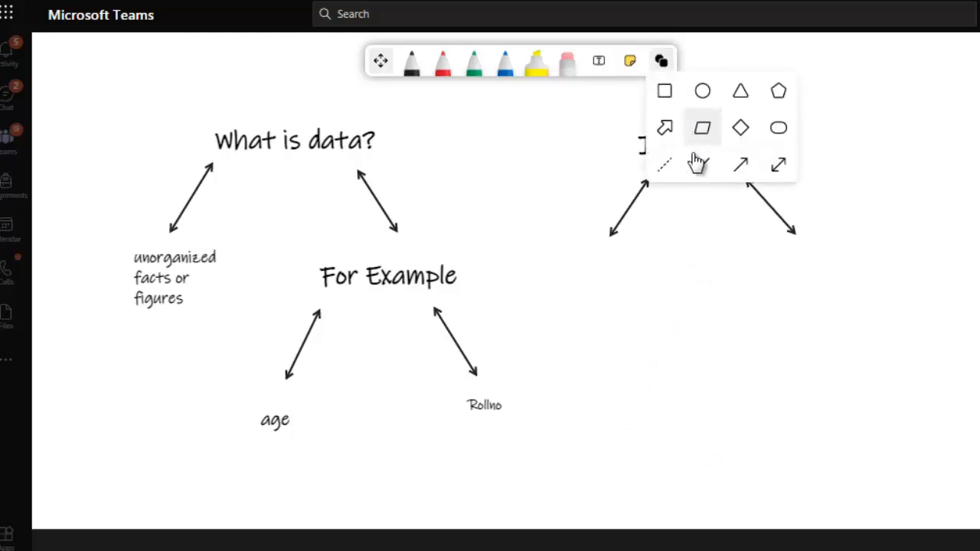
pyautogui.click(774, 166)
pyautogui.moveTo(386, 302); pyautogui.dragTo(391, 436)
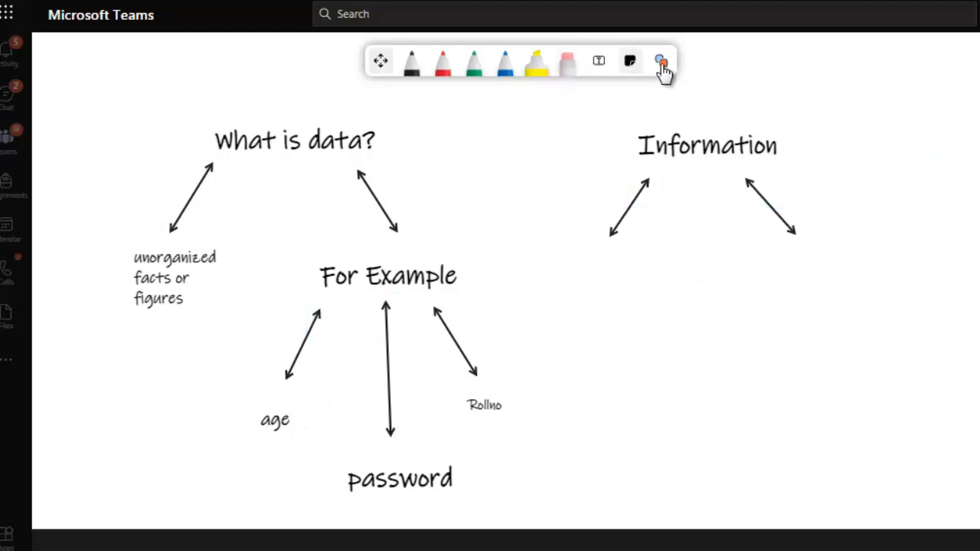
# Add "Processed data is called info" and "when you put data in a table e.g ms excel in organized way thats called infor" below Information's arrows.
pyautogui.click(599, 63)
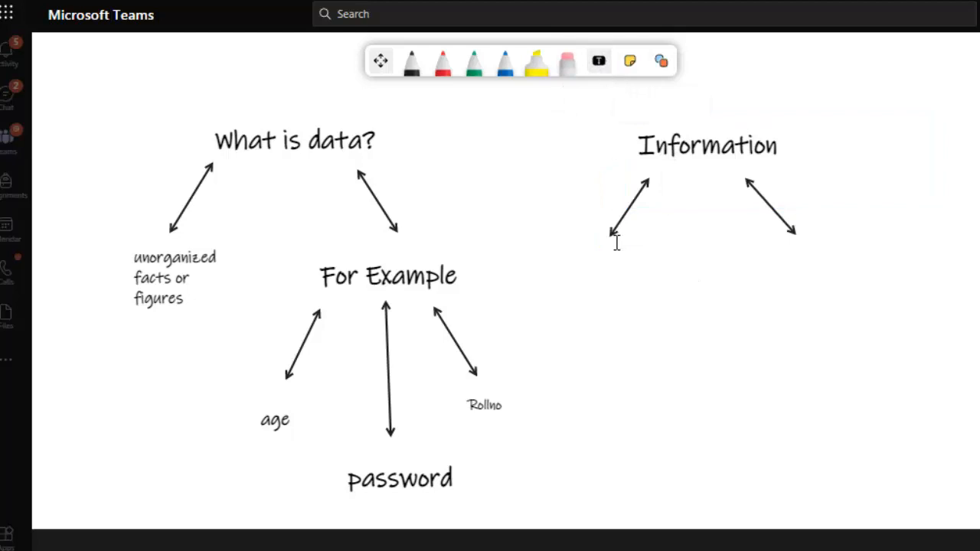
pyautogui.click(588, 288)
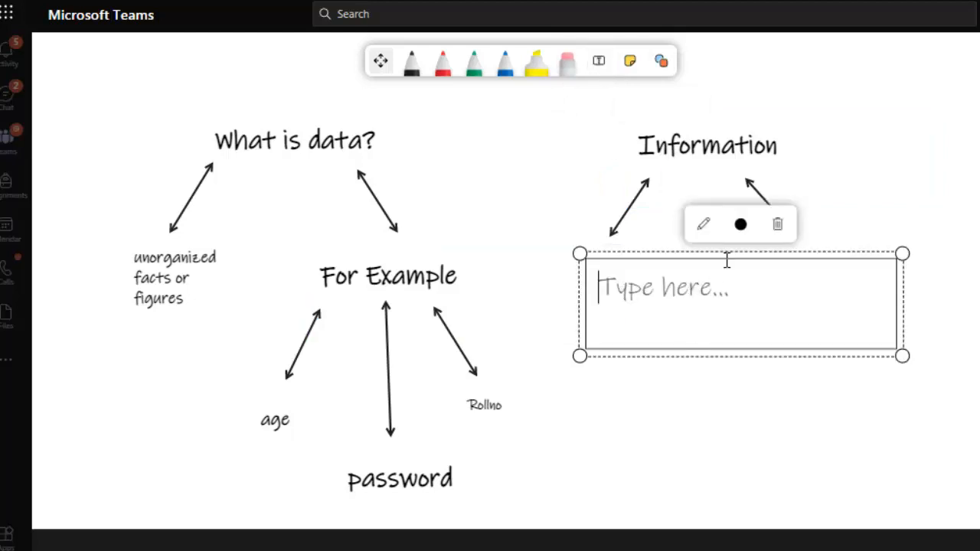
pyautogui.write('Pr')
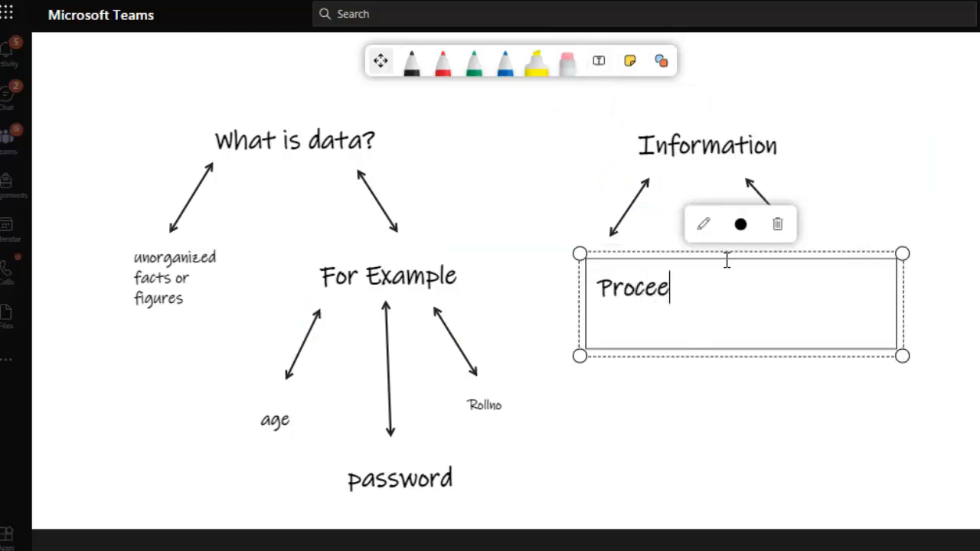
pyautogui.write('ocessed data is ca')
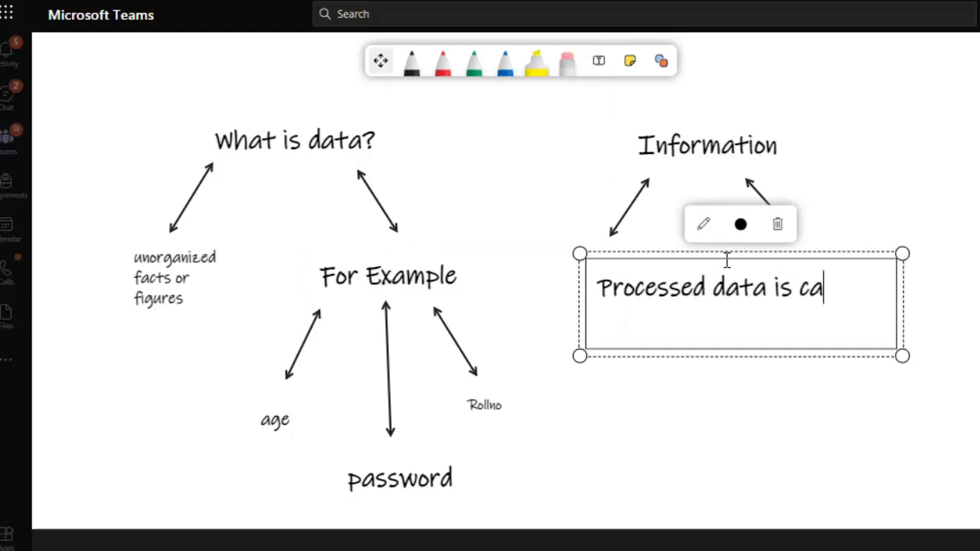
pyautogui.write('info')
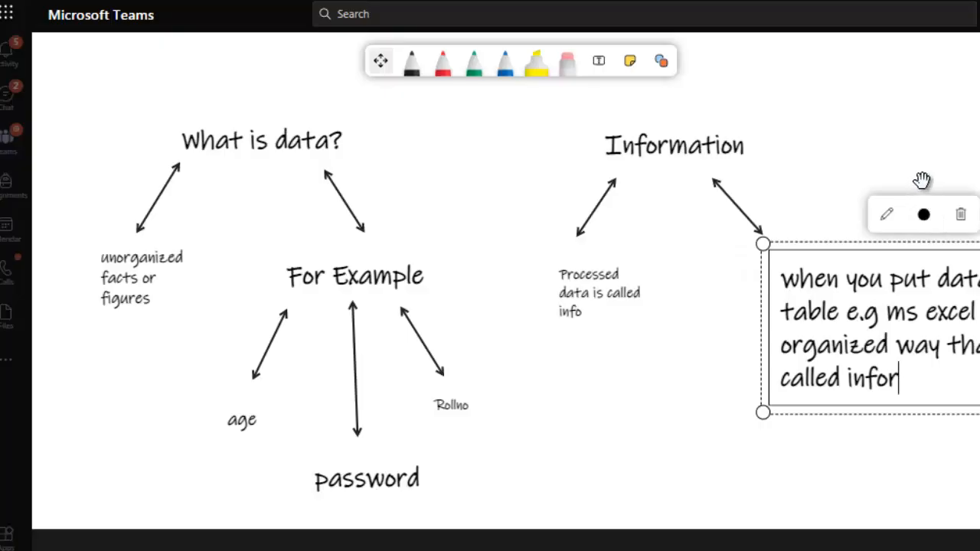
# Shrink the text about putting data in a table and widen its box to three lines under the right arrow of "Information".
pyautogui.moveTo(763, 412); pyautogui.dragTo(747, 289)
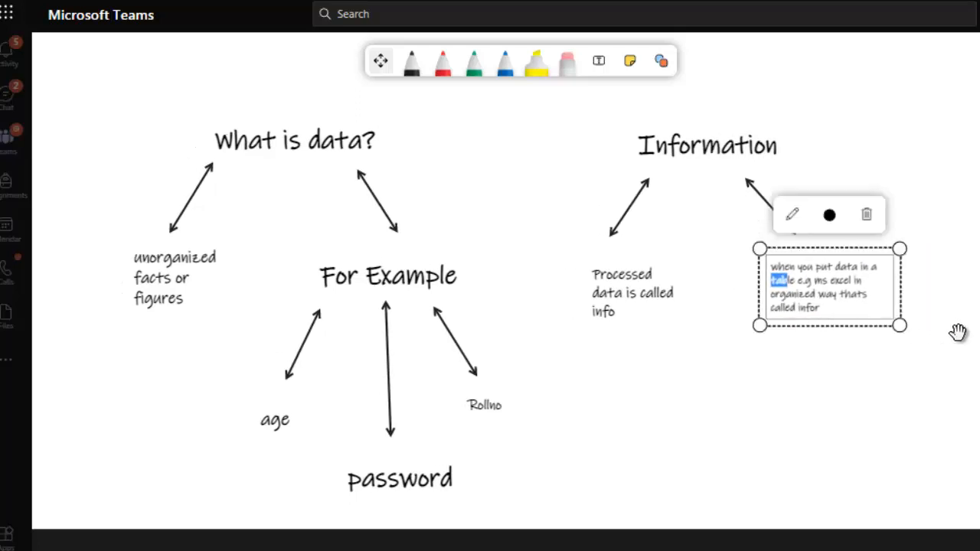
pyautogui.click(933, 413)
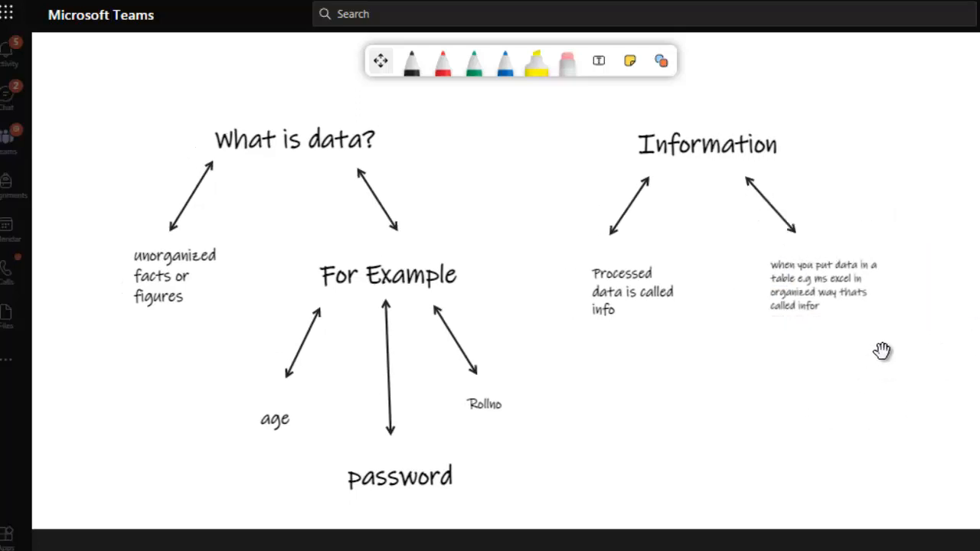
pyautogui.click(817, 306)
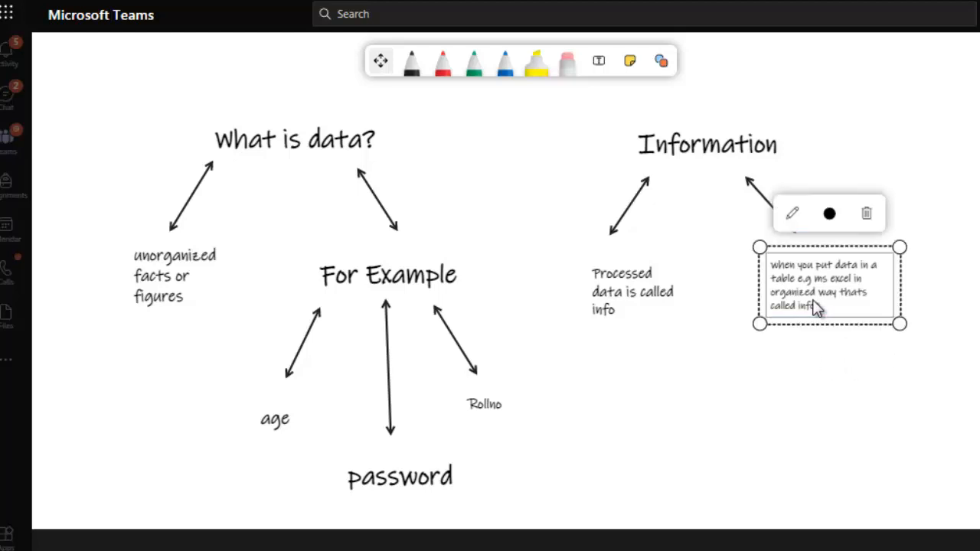
pyautogui.moveTo(902, 323); pyautogui.dragTo(930, 336)
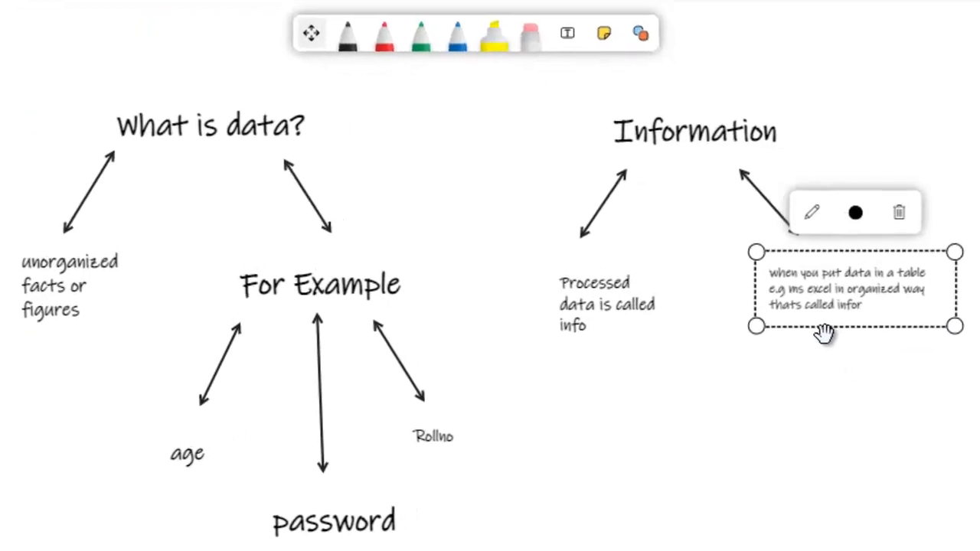
pyautogui.moveTo(758, 327); pyautogui.dragTo(696, 400)
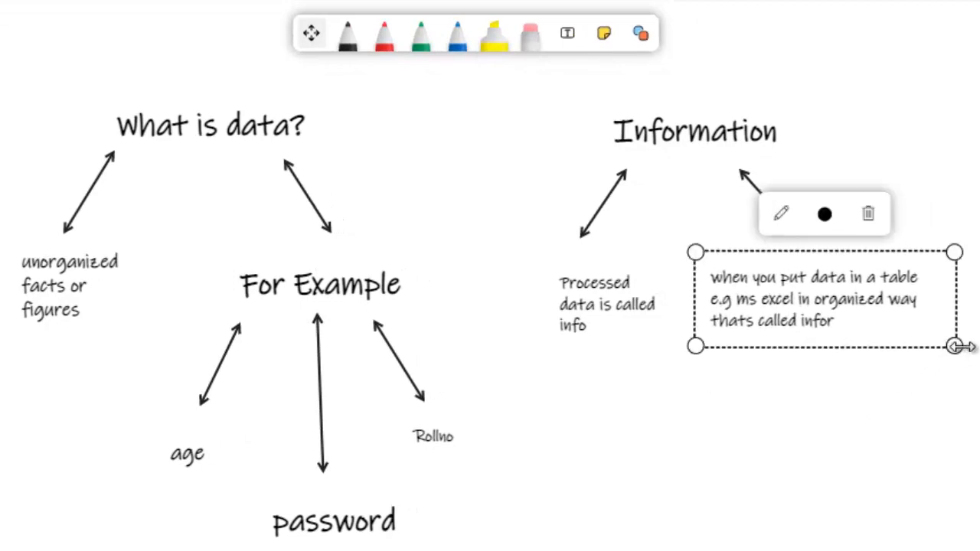
pyautogui.moveTo(955, 346); pyautogui.dragTo(970, 346)
pyautogui.click(904, 412)
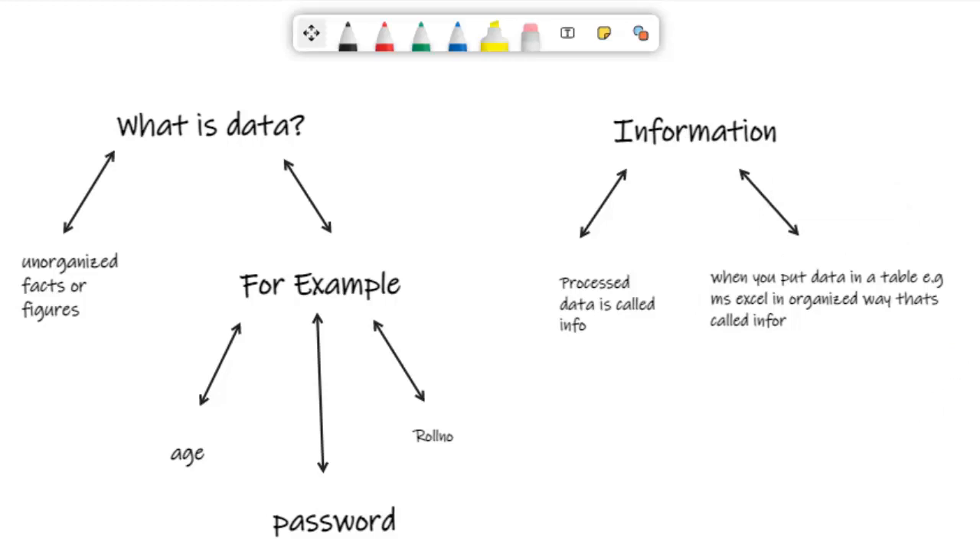
# Add a pink sticky note on the empty area right of the diagram reading "Thank you very much for your time !" and "LIke and subscribe my channel :)".
pyautogui.hscroll(15, 422, 284)
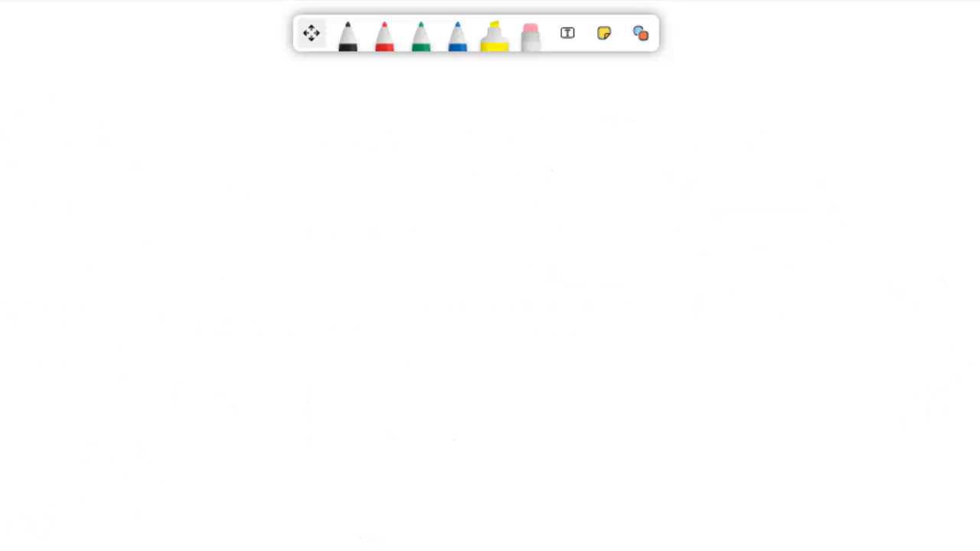
pyautogui.click(641, 40)
pyautogui.click(604, 33)
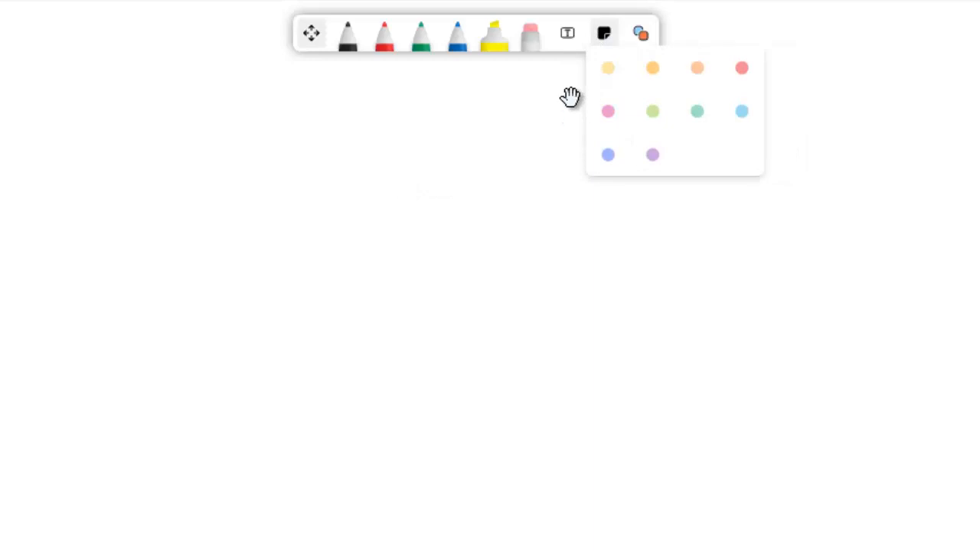
pyautogui.click(609, 114)
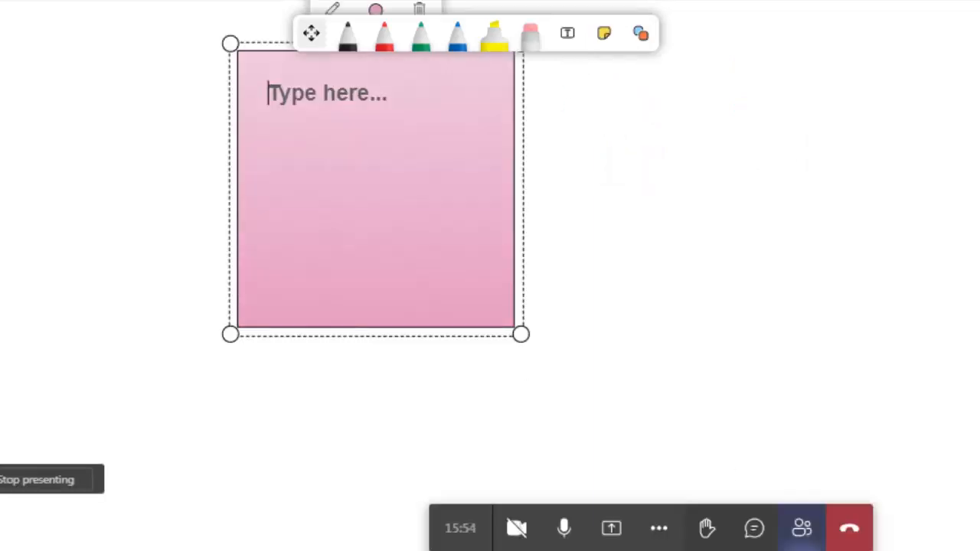
pyautogui.write('Thank you ')
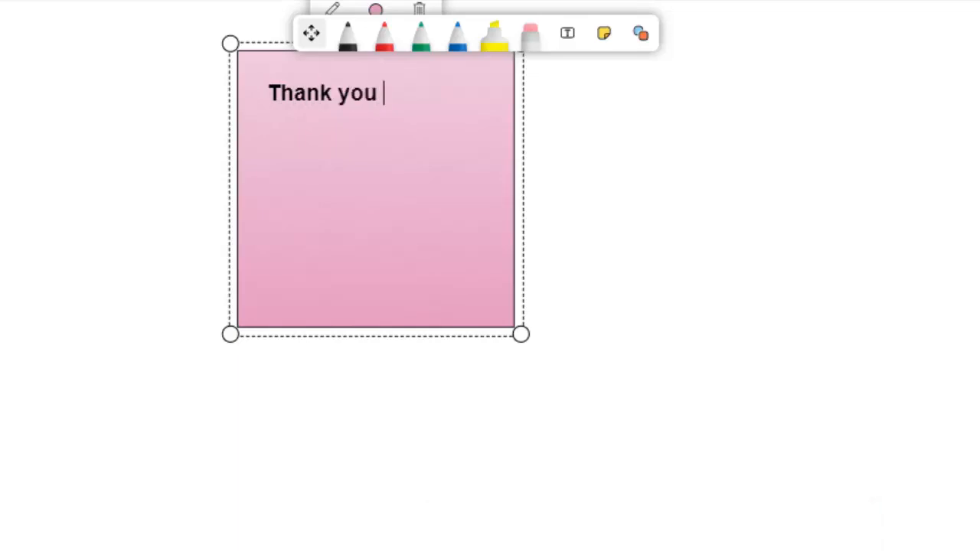
pyautogui.write('very much for your time !')
pyautogui.press('Return')
pyautogui.press('Return')
pyautogui.press('Return')
pyautogui.write('LIke and subscribe my channel ')
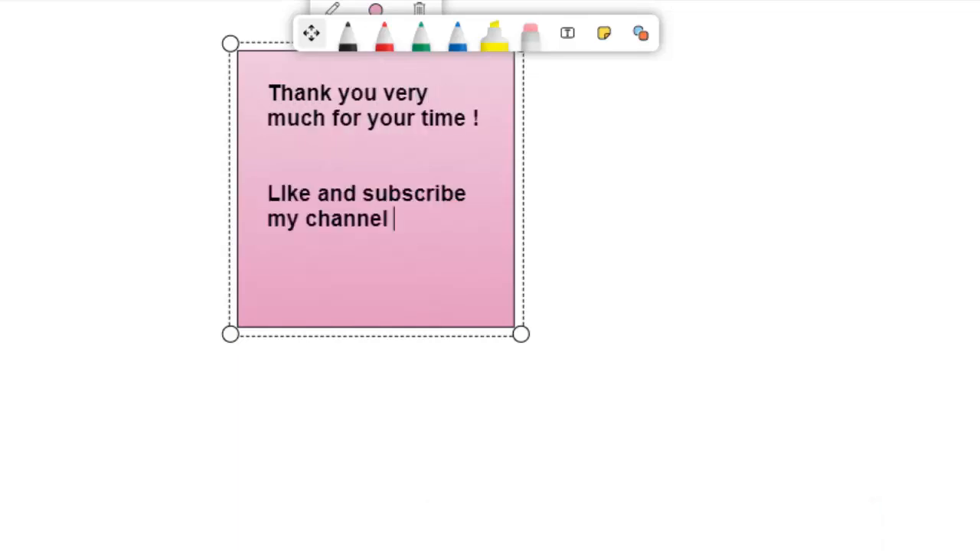
pyautogui.write(':)')
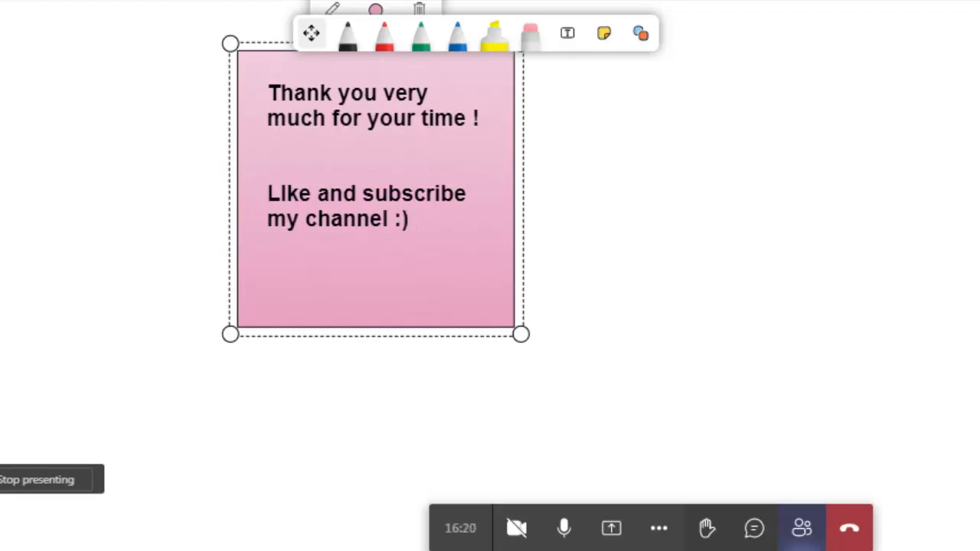
pyautogui.click(970, 255)
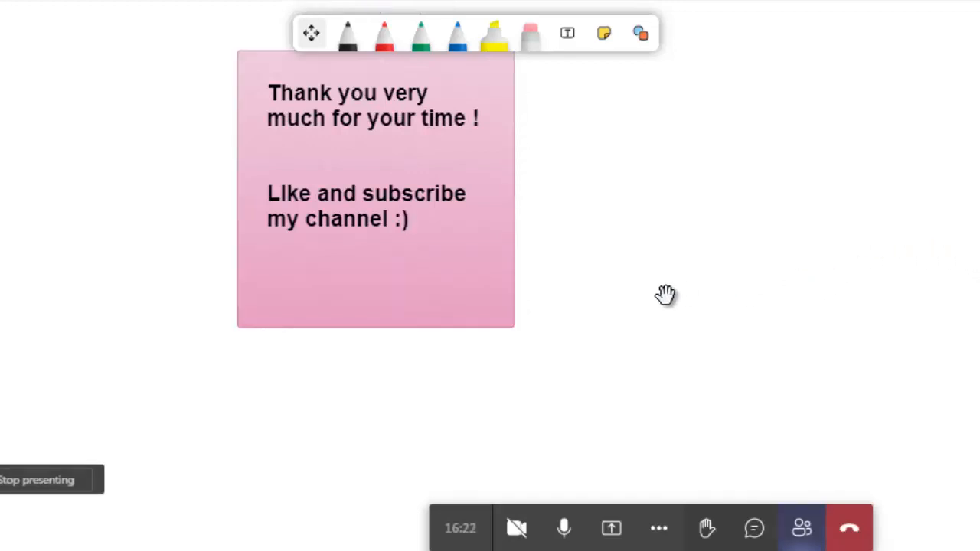
# Review the whole whiteboard from the thank-you note back to the learning objectives and across the diagrams to the note again.
pyautogui.moveTo(665, 295); pyautogui.dragTo(844, 295)
pyautogui.moveTo(451, 382); pyautogui.dragTo(658, 391)
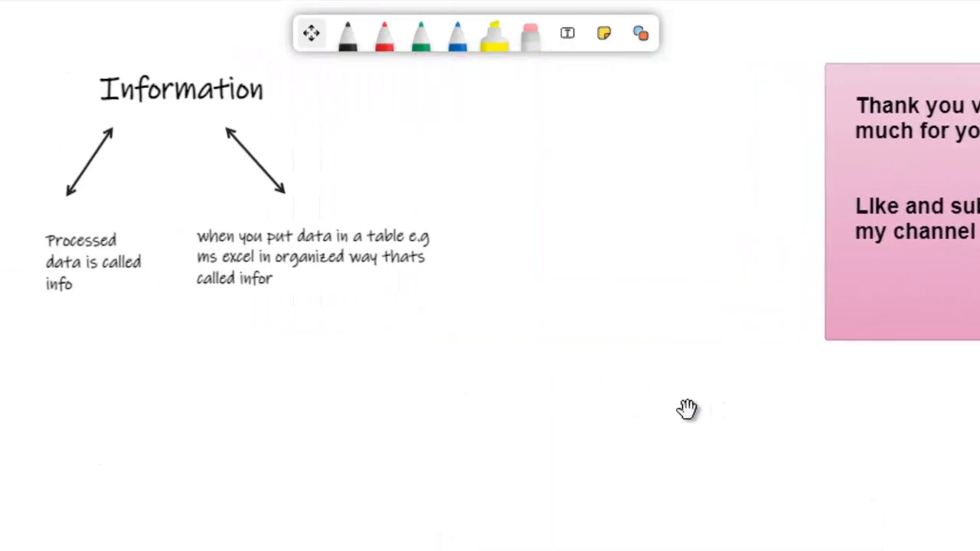
pyautogui.moveTo(473, 361); pyautogui.dragTo(919, 403)
pyautogui.moveTo(218, 369); pyautogui.dragTo(493, 383)
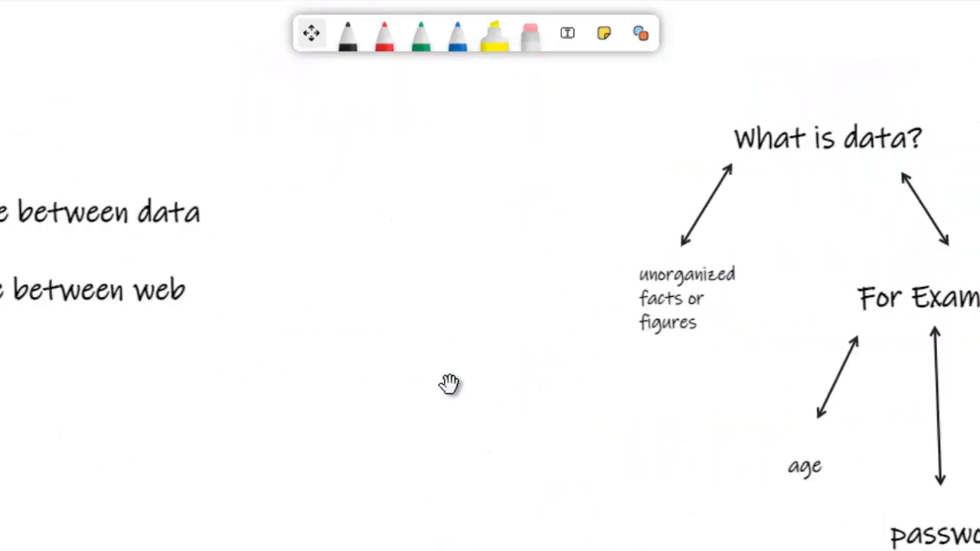
pyautogui.moveTo(294, 387); pyautogui.dragTo(597, 396)
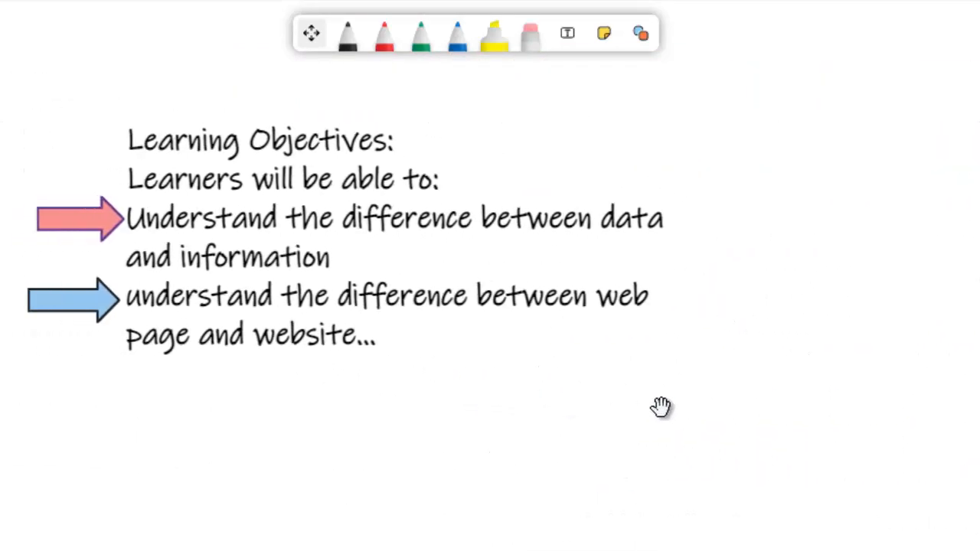
pyautogui.moveTo(660, 406); pyautogui.dragTo(365, 396)
pyautogui.moveTo(685, 406); pyautogui.dragTo(552, 357)
pyautogui.moveTo(451, 322); pyautogui.dragTo(306, 357)
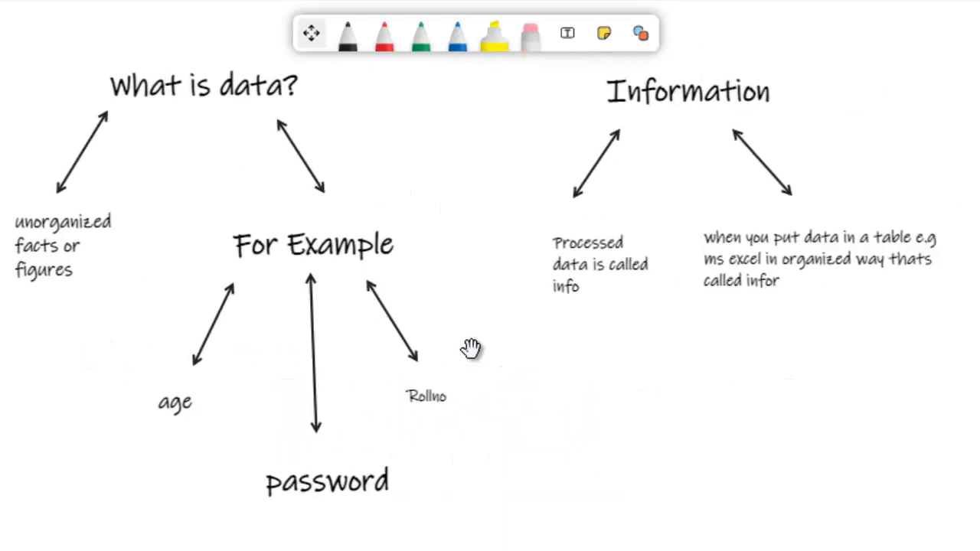
pyautogui.moveTo(701, 370); pyautogui.dragTo(499, 390)
pyautogui.moveTo(724, 388); pyautogui.dragTo(497, 402)
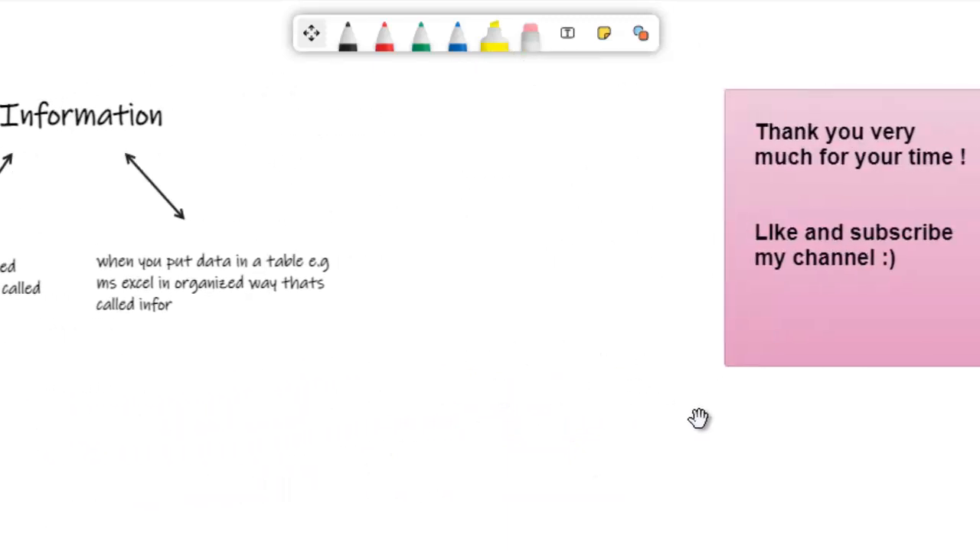
pyautogui.moveTo(563, 423); pyautogui.dragTo(329, 429)
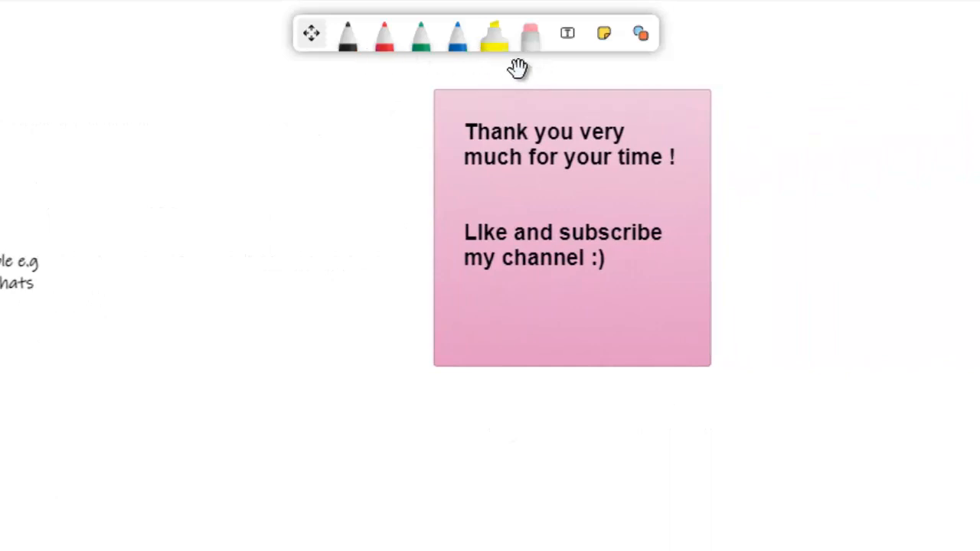
pyautogui.moveTo(312, 249); pyautogui.dragTo(219, 340)
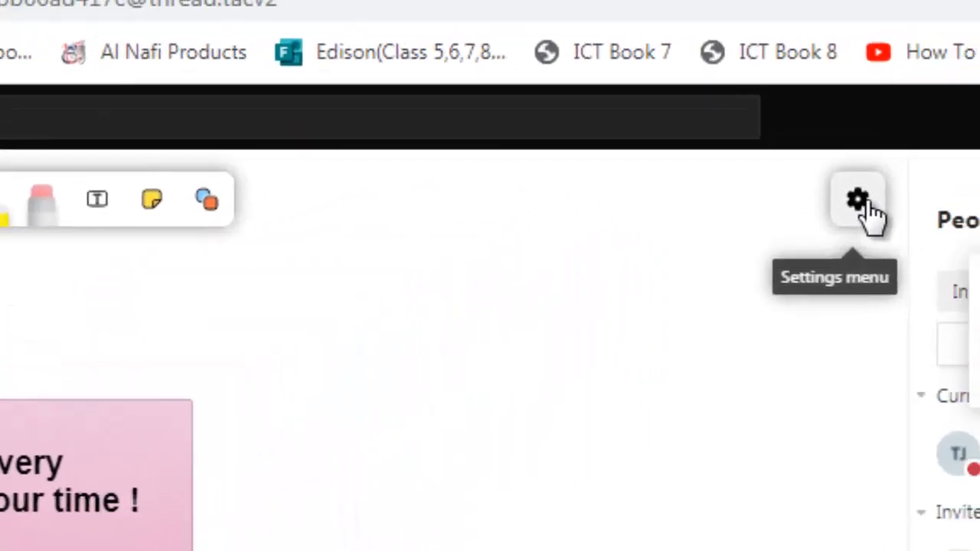
# Turn off editing by other participants in the whiteboard settings and export the board as a PNG image.
pyautogui.click(858, 202)
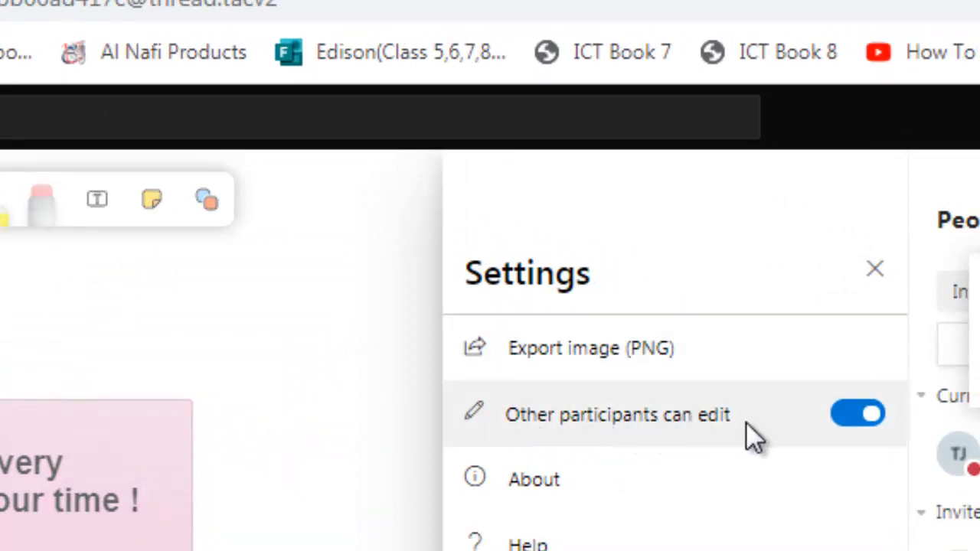
pyautogui.click(845, 417)
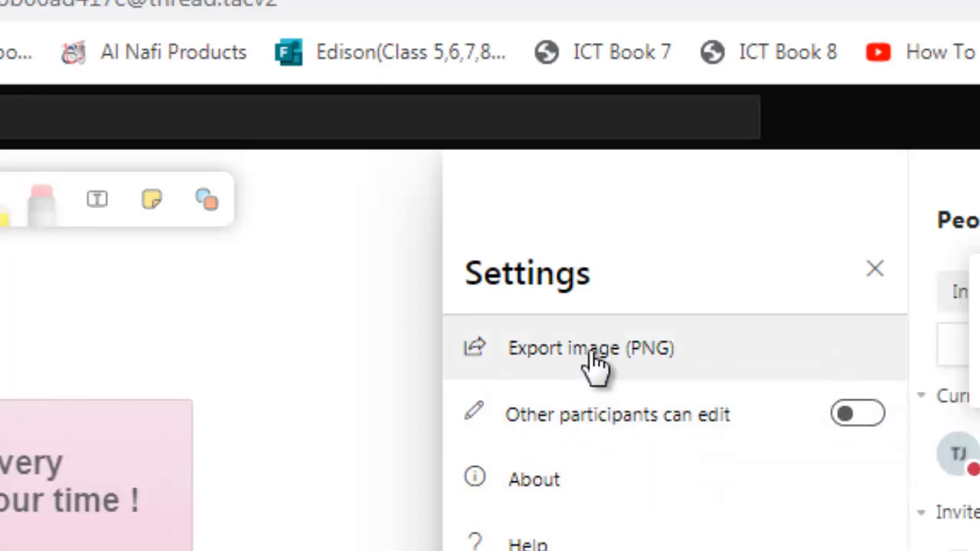
pyautogui.click(598, 366)
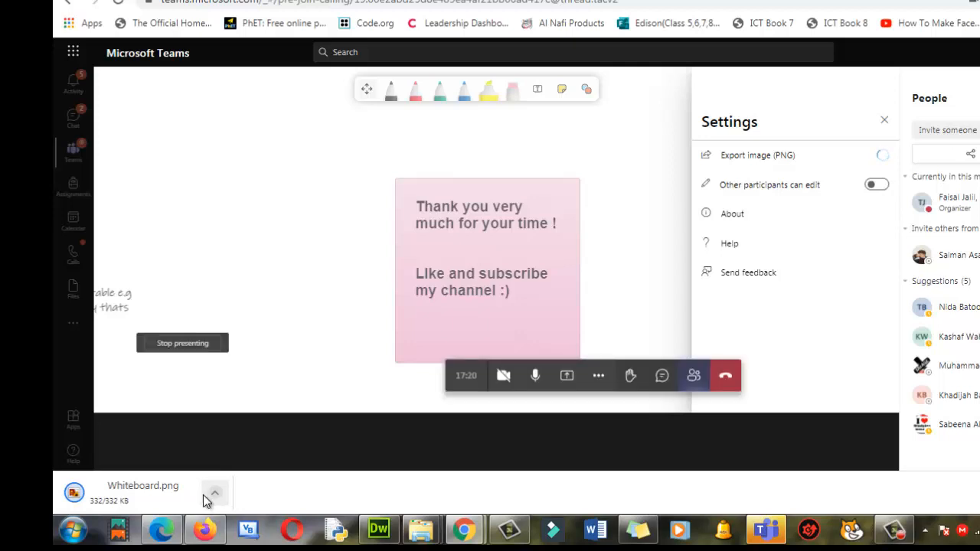
# Show the exported Whiteboard.png in the Downloads folder and open the image in the photo viewer.
pyautogui.click(205, 493)
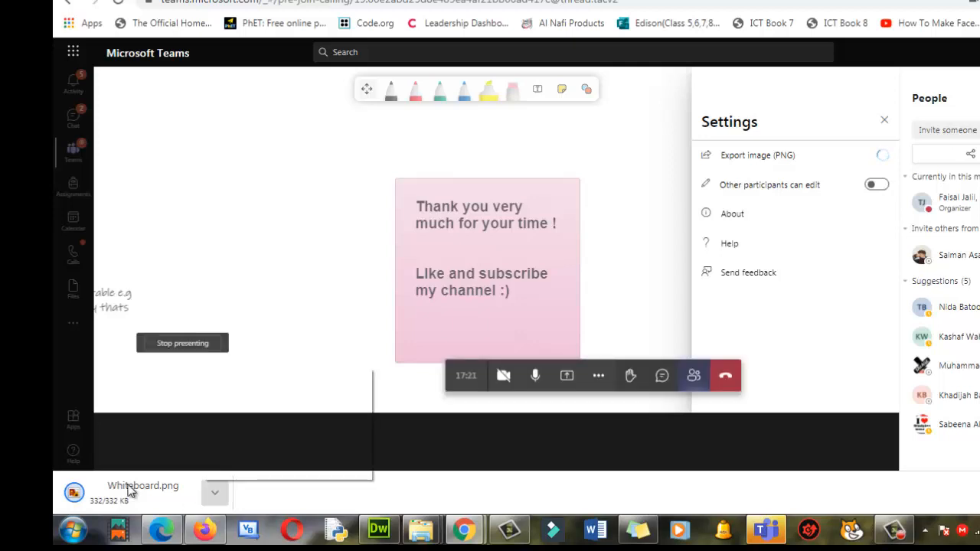
pyautogui.click(258, 442)
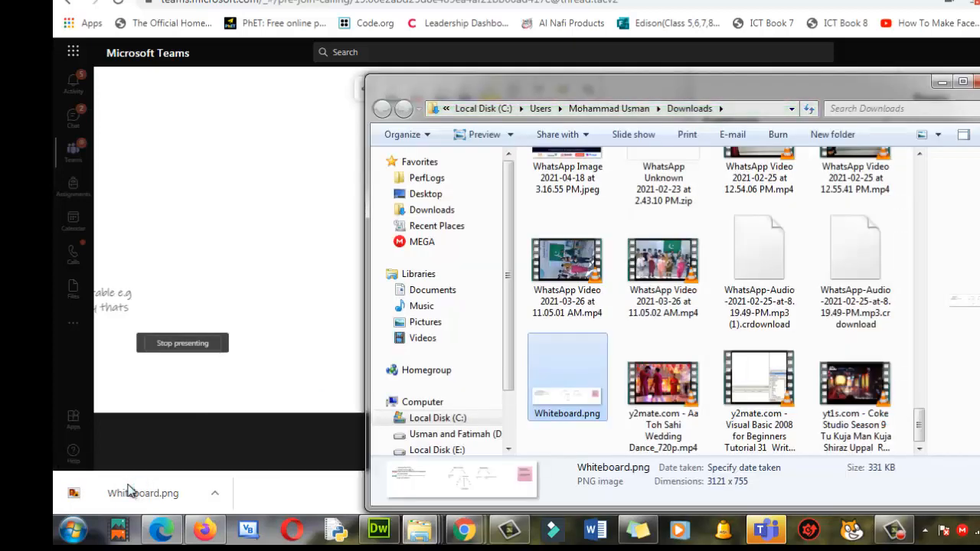
pyautogui.click(131, 491)
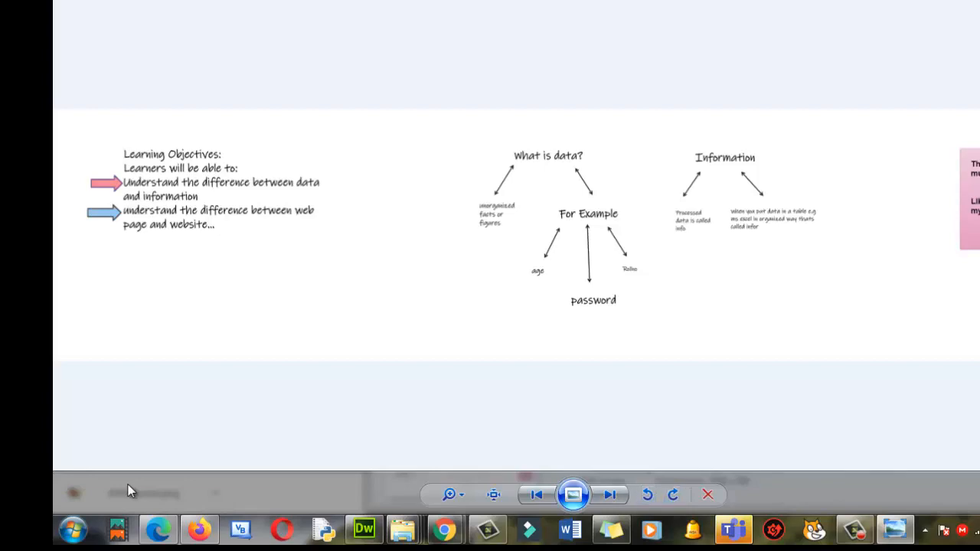
# Examine the exported whiteboard image up close, covering the learning objectives and the data and information diagrams.
pyautogui.scroll(5, 127, 490)
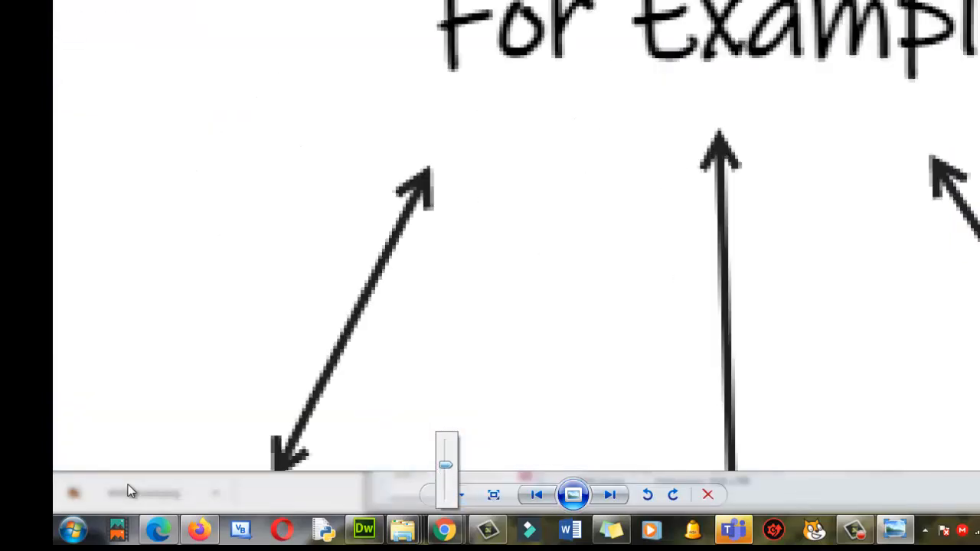
pyautogui.scroll(-3, 128, 490)
pyautogui.scroll(1, 128, 491)
pyautogui.scroll(-2, 128, 491)
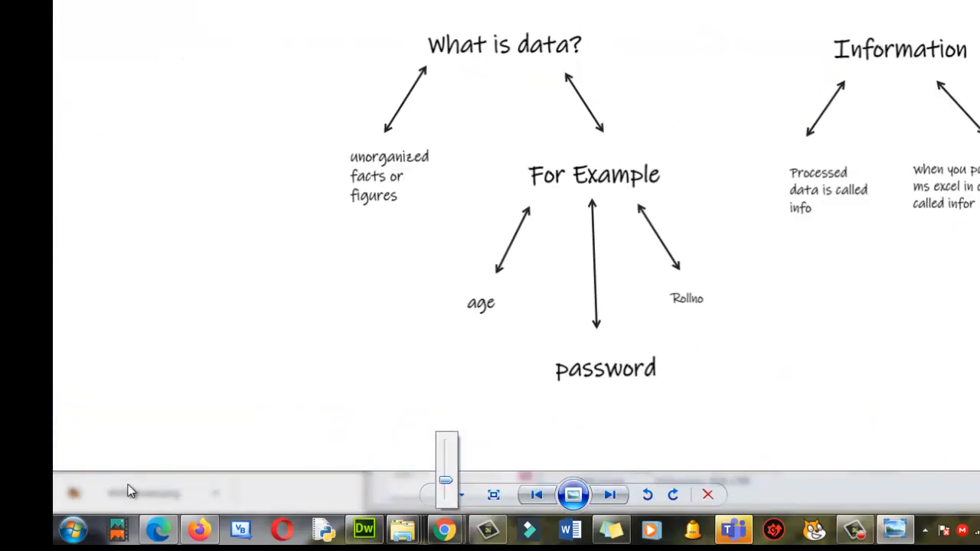
pyautogui.moveTo(127, 486)
pyautogui.mouseDown()
pyautogui.moveTo(541, 509)
pyautogui.moveTo(281, 486)
pyautogui.moveTo(369, 485)
pyautogui.mouseUp()
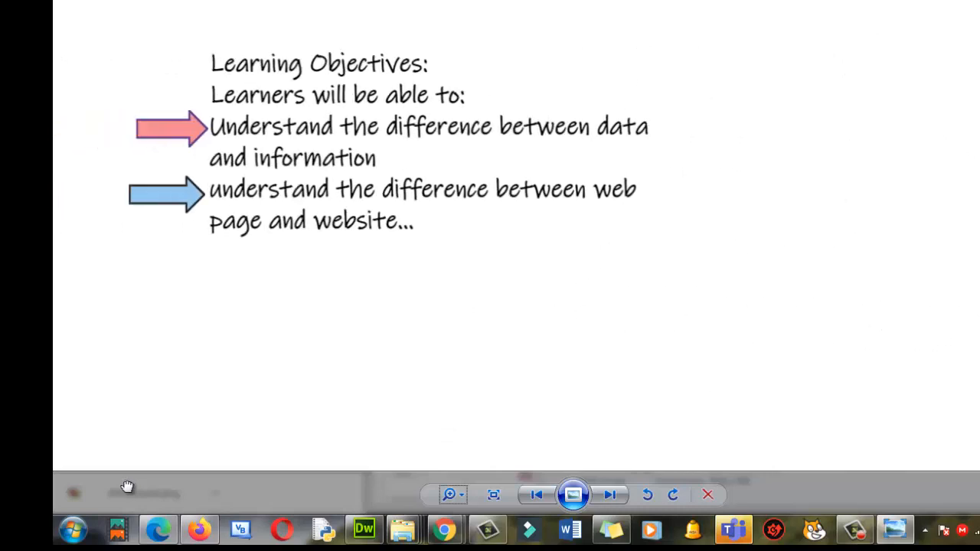
pyautogui.moveTo(972, 487); pyautogui.dragTo(0, 487)
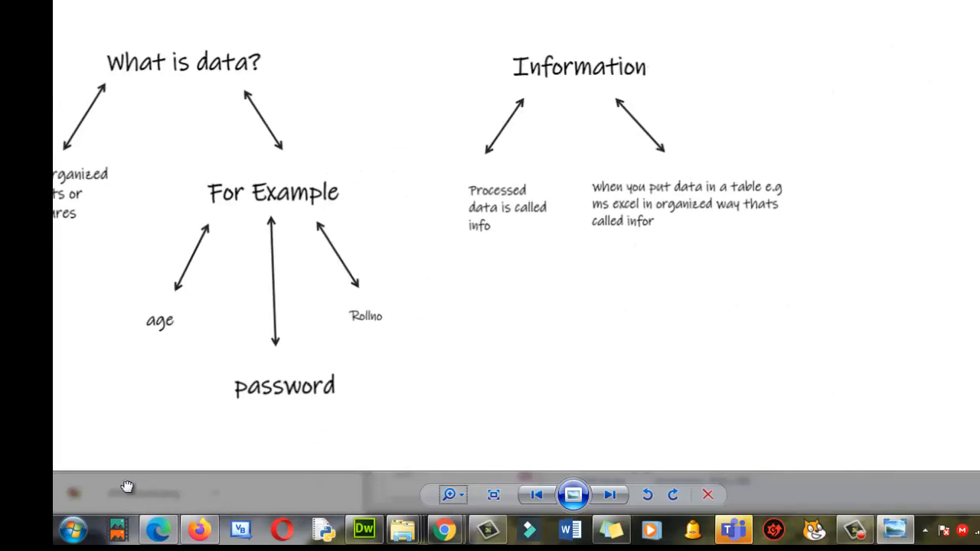
pyautogui.moveTo(438, 444)
pyautogui.mouseDown()
pyautogui.moveTo(318, 486)
pyautogui.moveTo(406, 487)
pyautogui.moveTo(127, 487)
pyautogui.moveTo(979, 486)
pyautogui.mouseUp()
pyautogui.moveTo(127, 487); pyautogui.dragTo(470, 485)
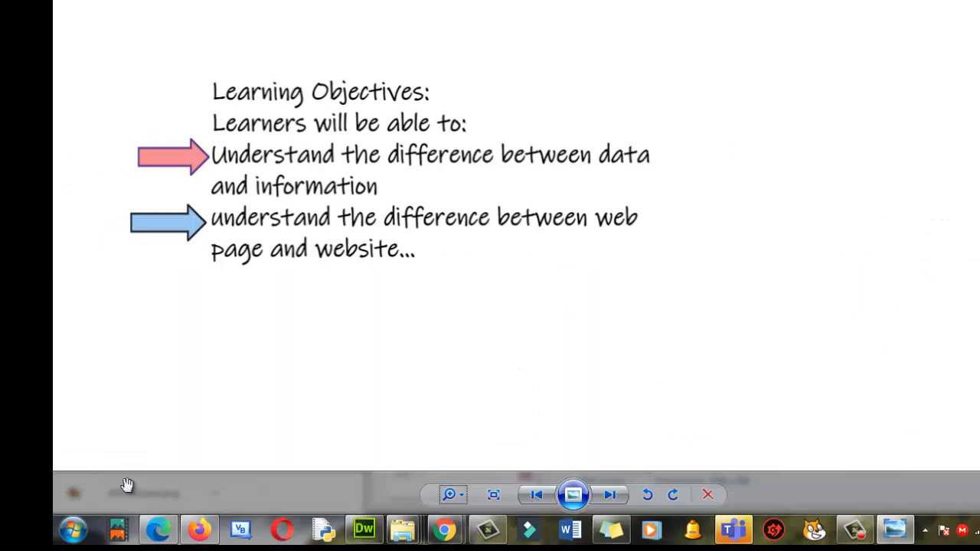